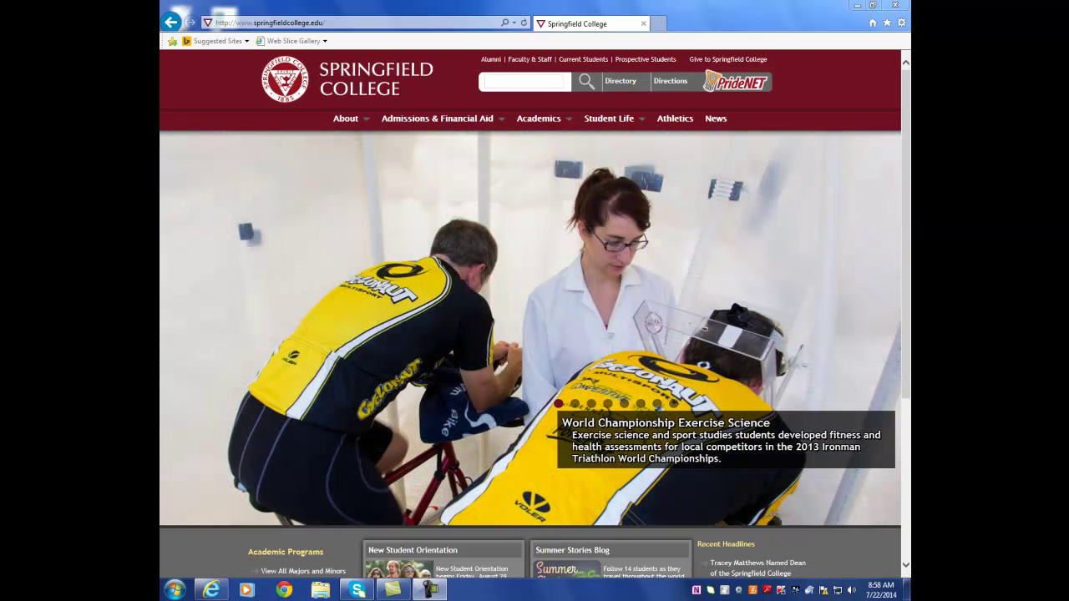
Step: Go to the Job Connect sign-in page through the Career Center's Find a Job or Internship page under Student Life
mouse_move(611, 122)
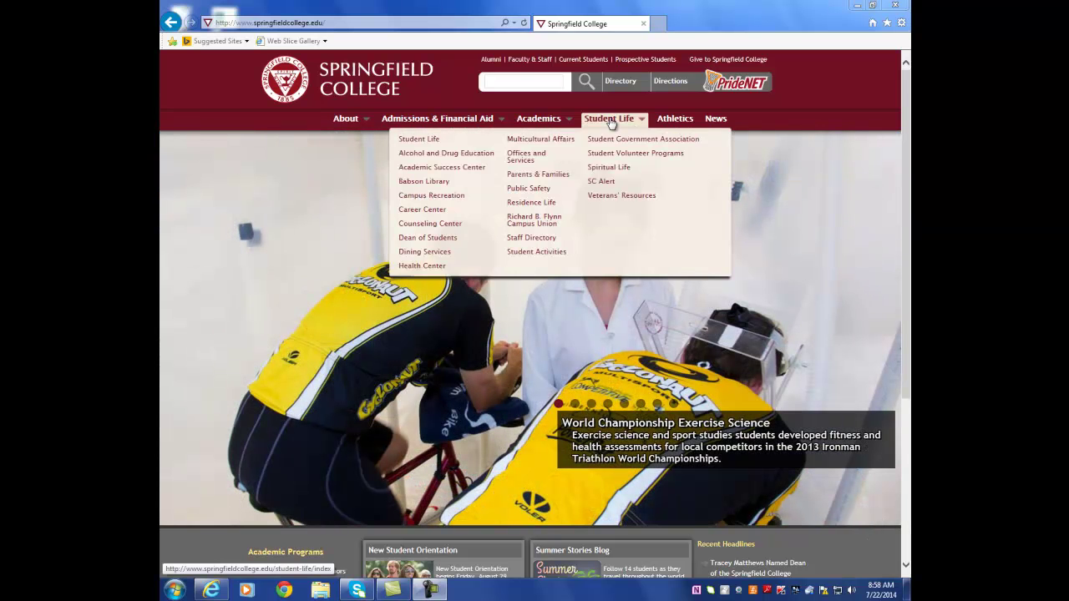
left_click(441, 214)
mouse_move(286, 219)
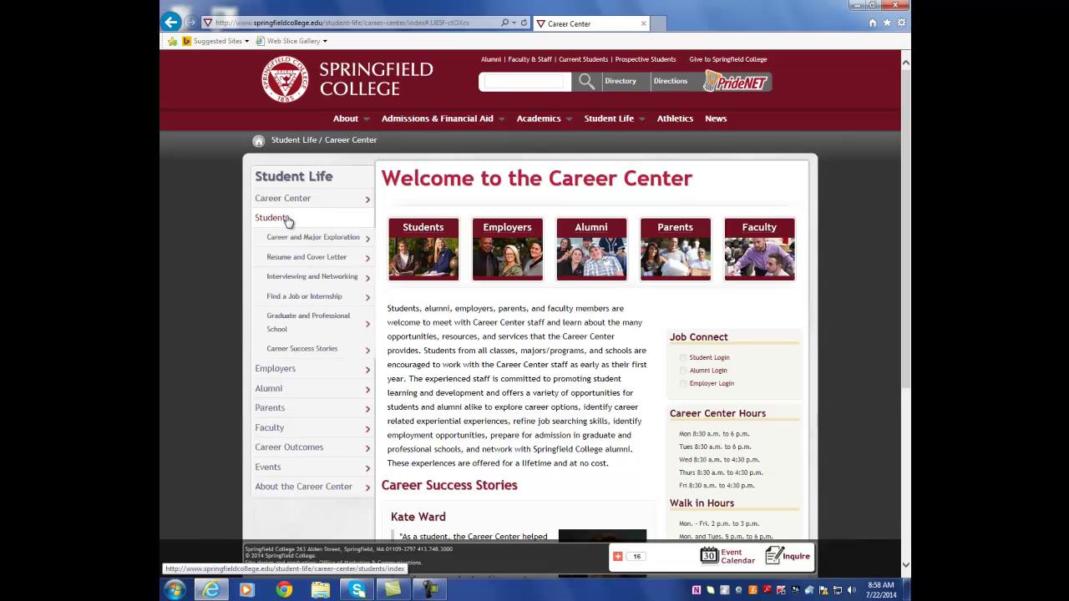
left_click(288, 302)
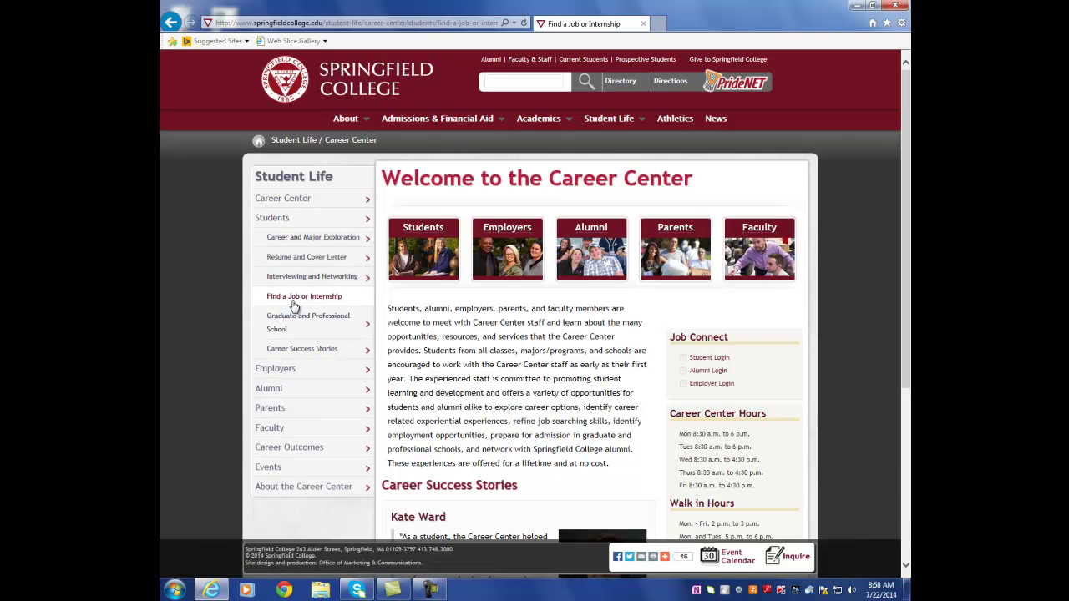
left_click(436, 501)
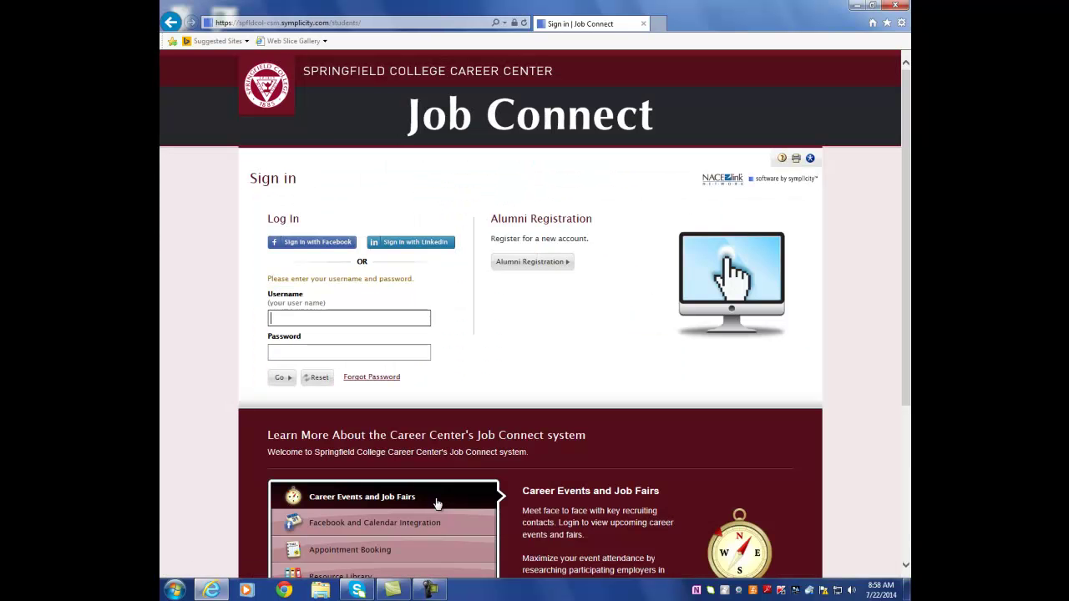
Step: Sign in to Job Connect with the account username and password
type("careeer")
key("Tab")
left_click(301, 318)
key("BackSpace")
key("BackSpace")
type("r")
left_click(278, 349)
type("****")
left_click(283, 378)
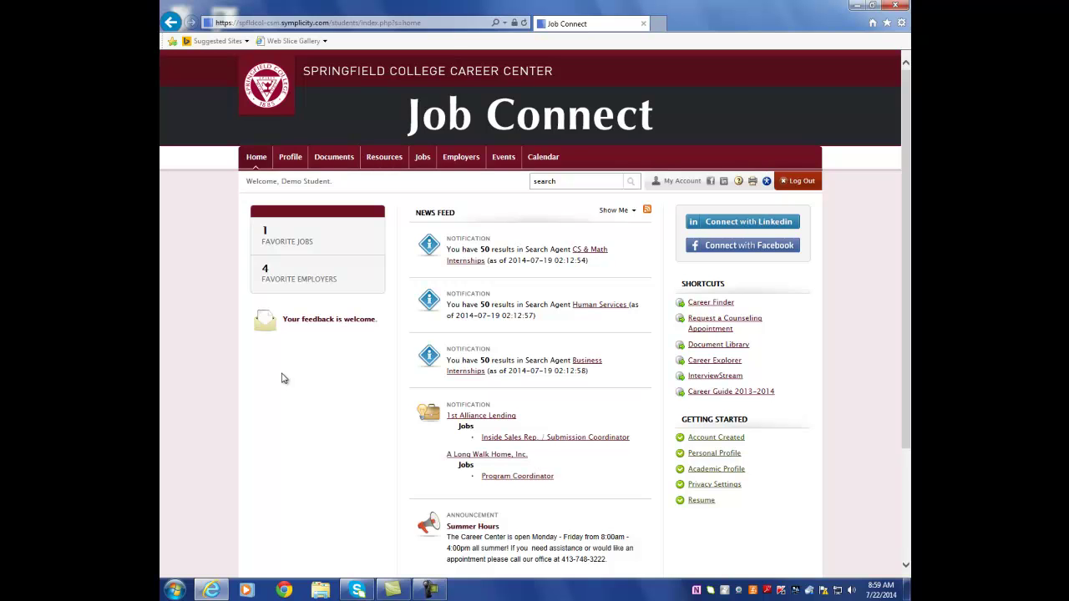
Step: View the form for adding a new document to the resumes and return to the documents list
left_click(324, 159)
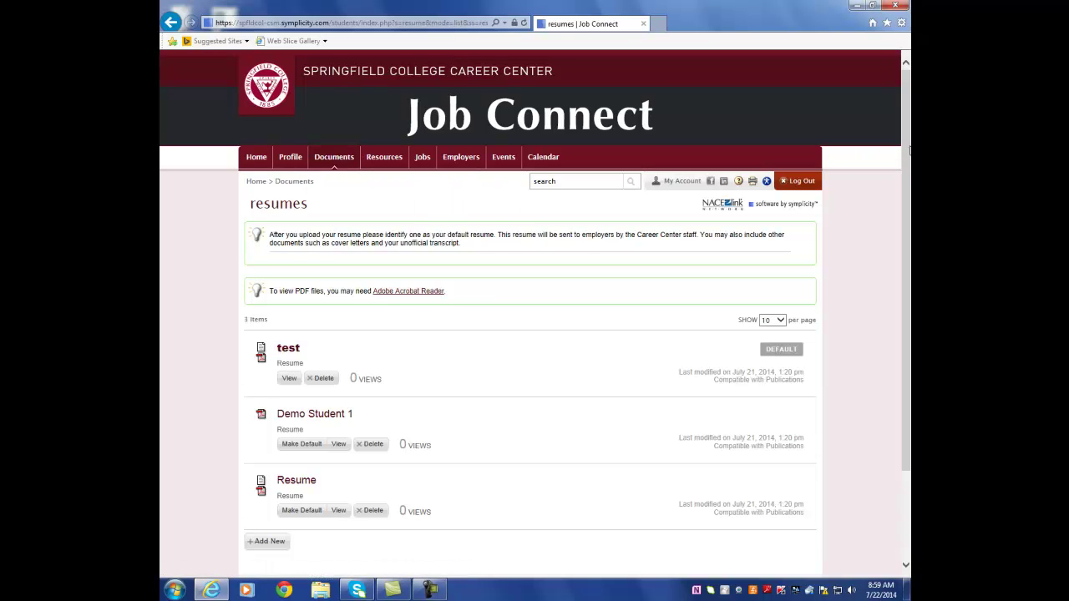
scroll(910, 150, "down", 2)
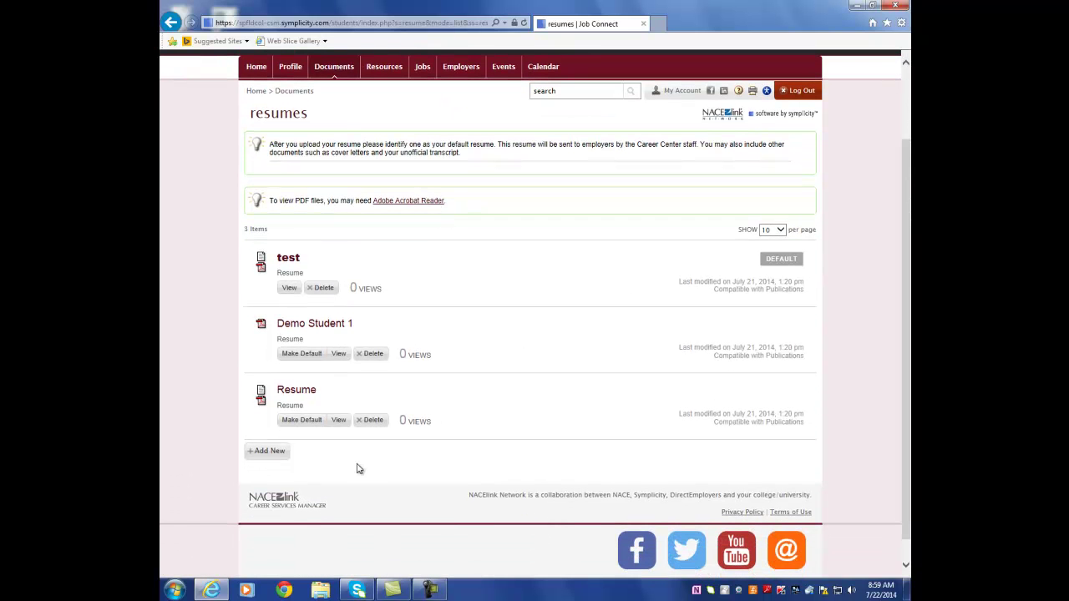
left_click(263, 452)
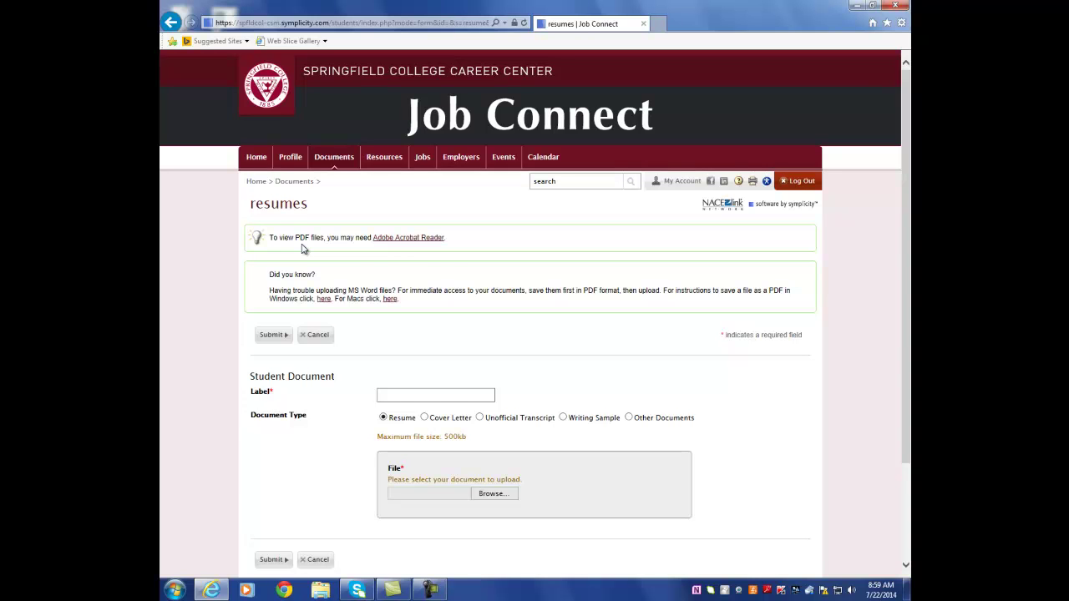
left_click_drag(902, 204, 904, 239)
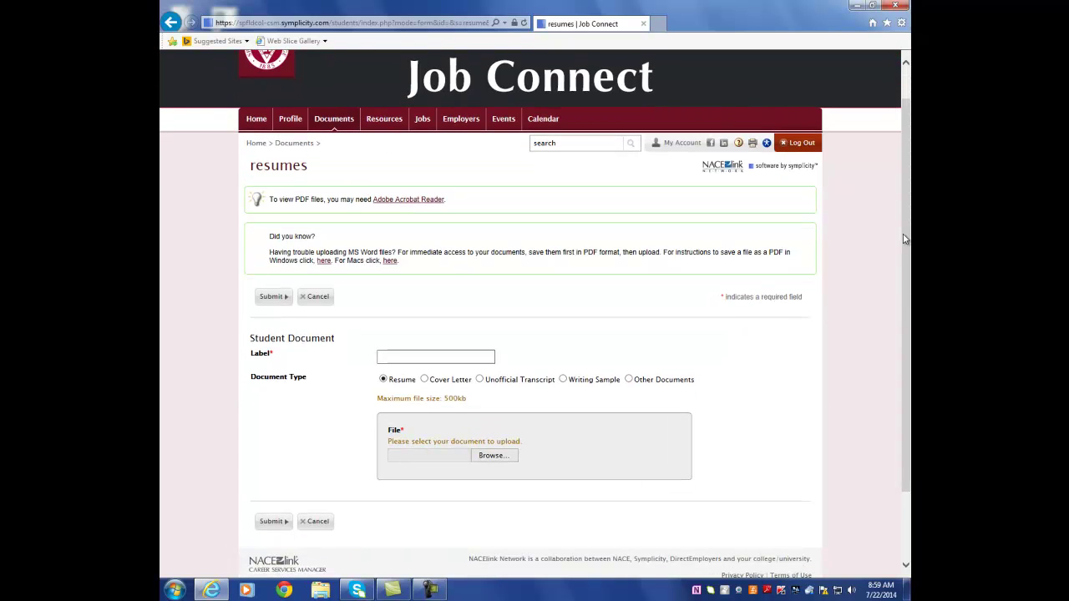
left_click(402, 355)
left_click(325, 123)
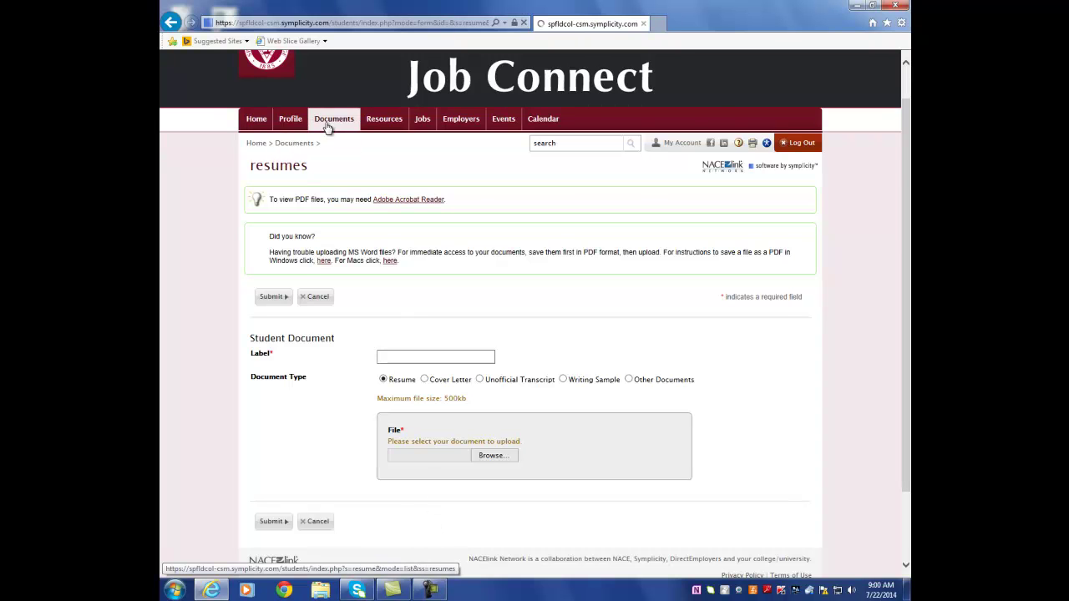
left_click_drag(906, 200, 909, 255)
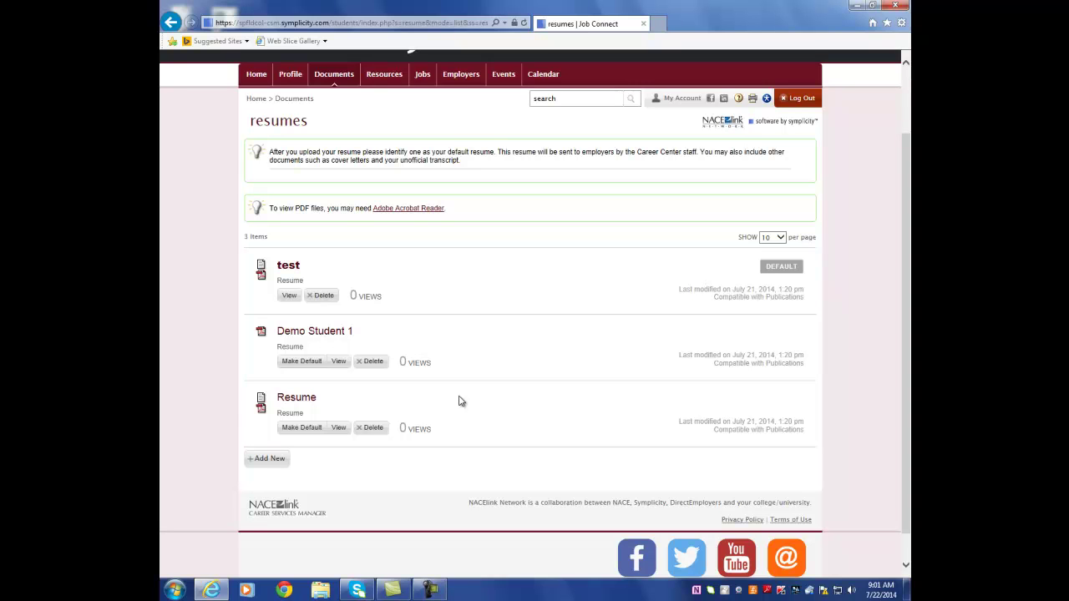
Step: Open the NACElink Network site from the job postings and look through its job listings and location filters
left_click(422, 77)
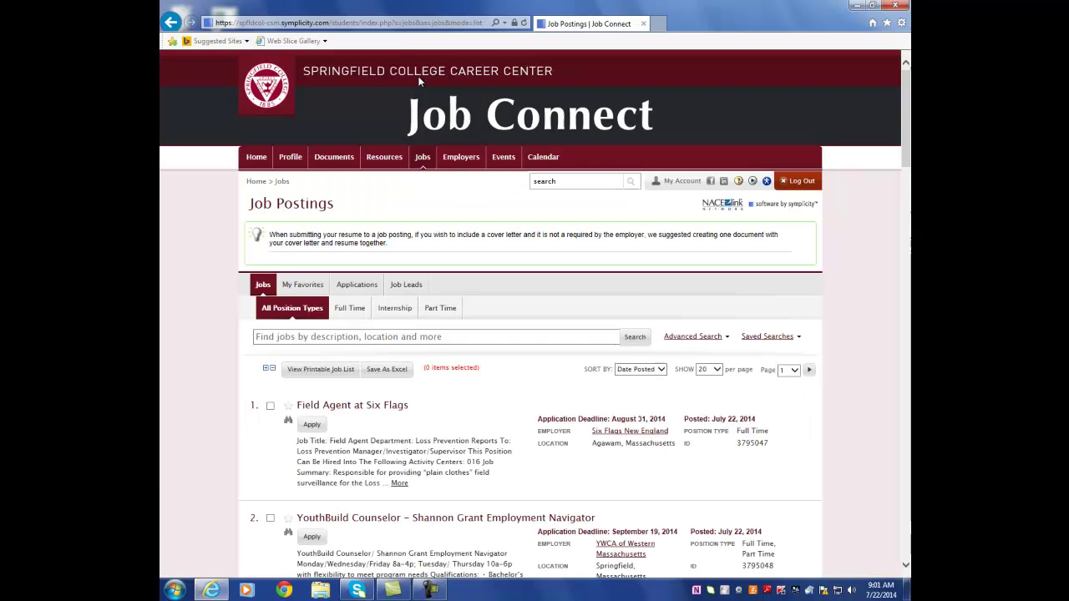
mouse_move(432, 223)
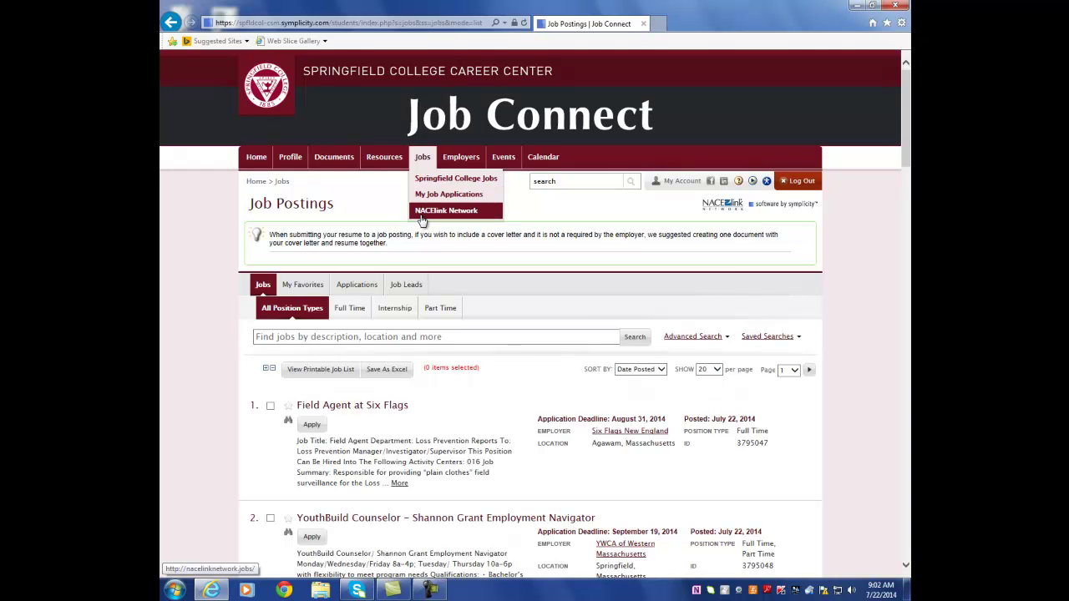
left_click(424, 212)
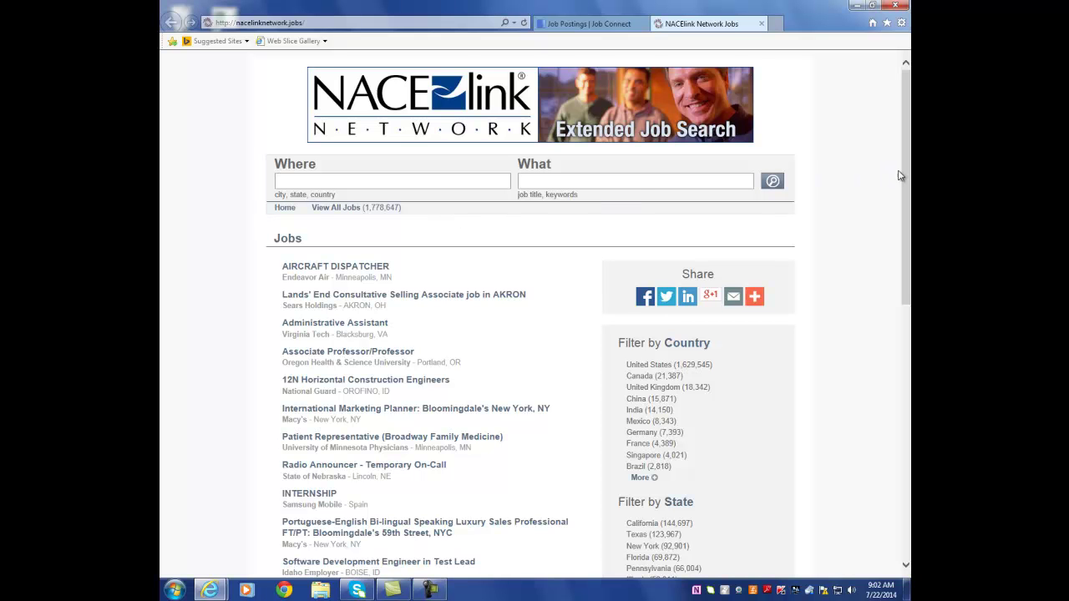
left_click_drag(906, 174, 909, 242)
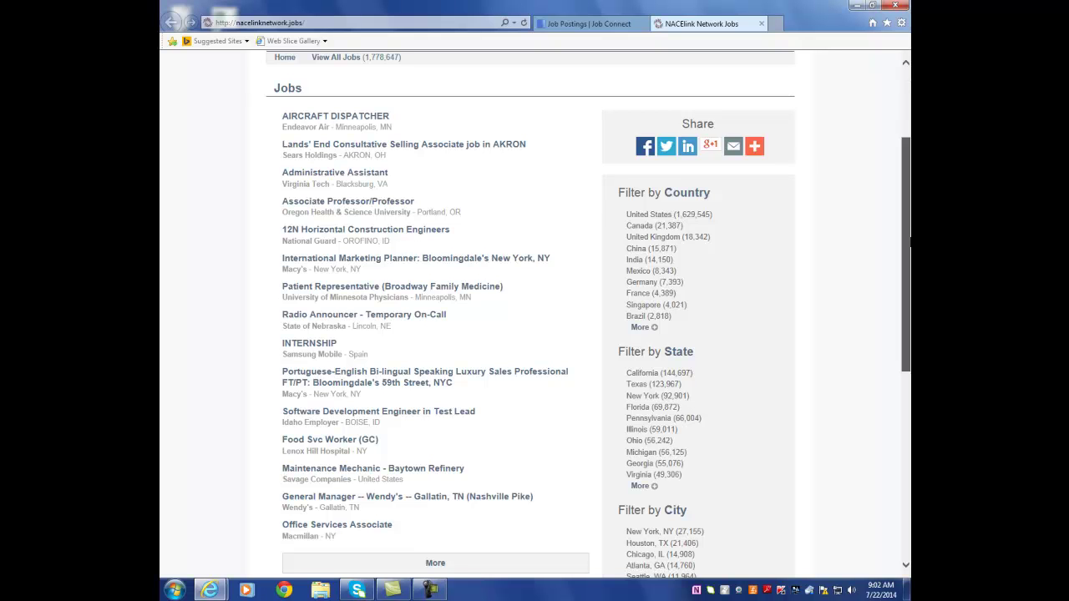
scroll(530, 313, "up", 2)
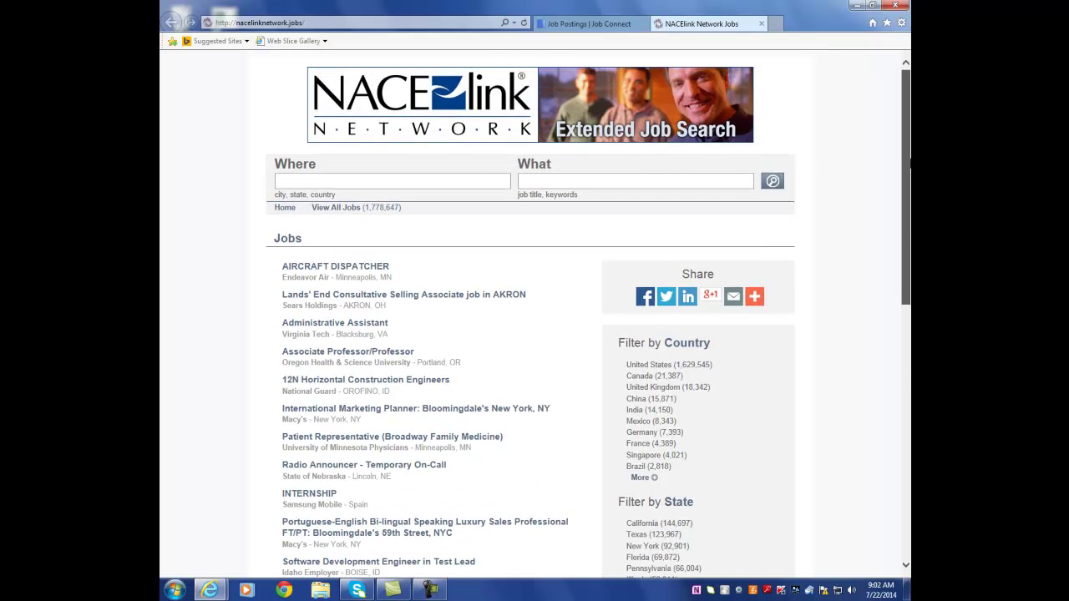
Step: Return to the Springfield College job postings in Job Connect and search all position types for Education
left_click(552, 27)
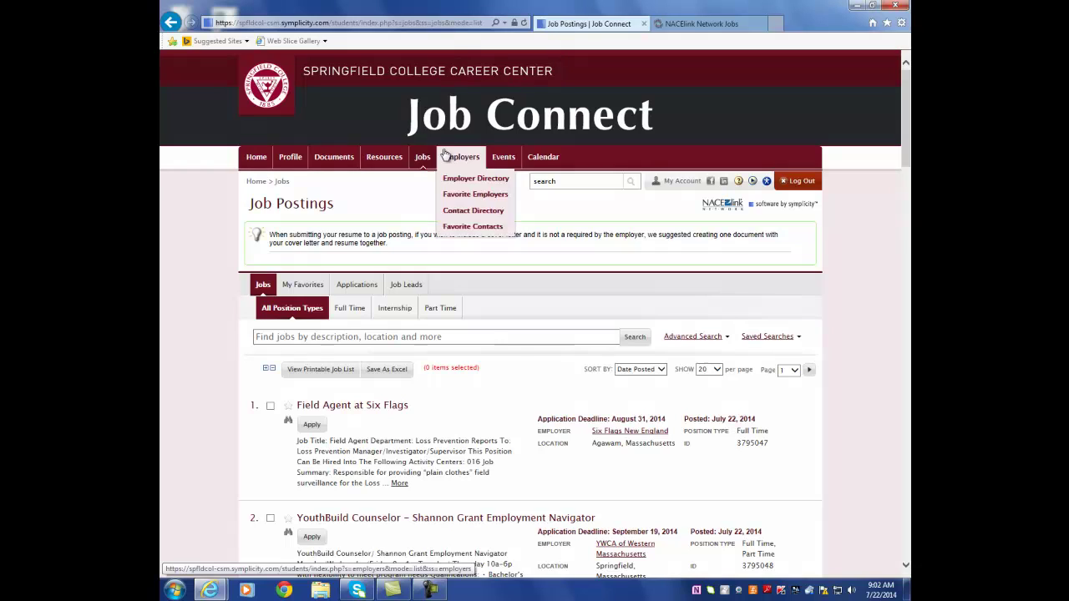
mouse_move(429, 160)
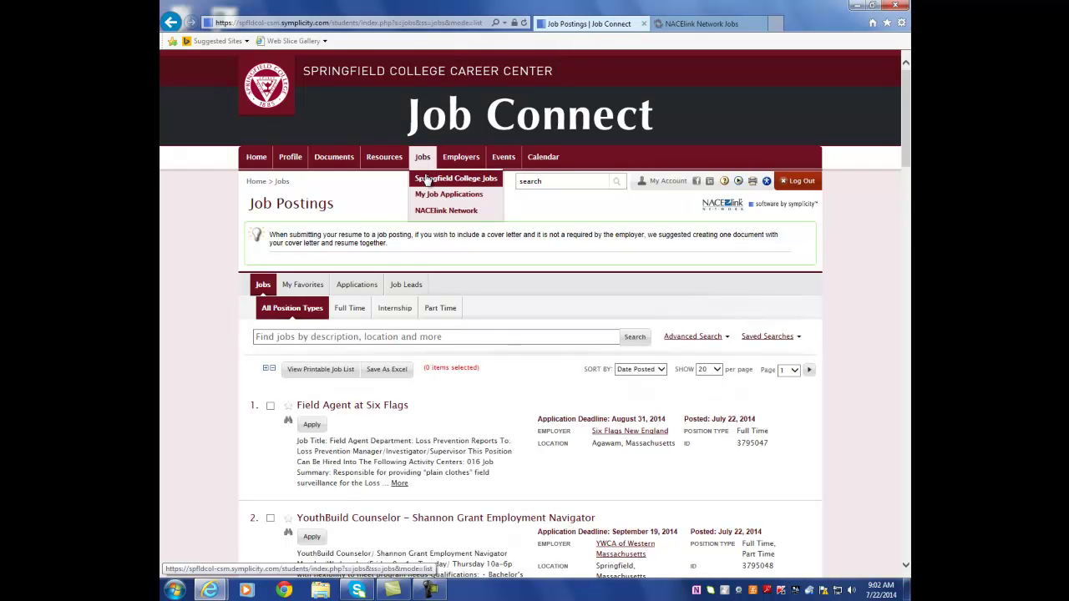
left_click(426, 181)
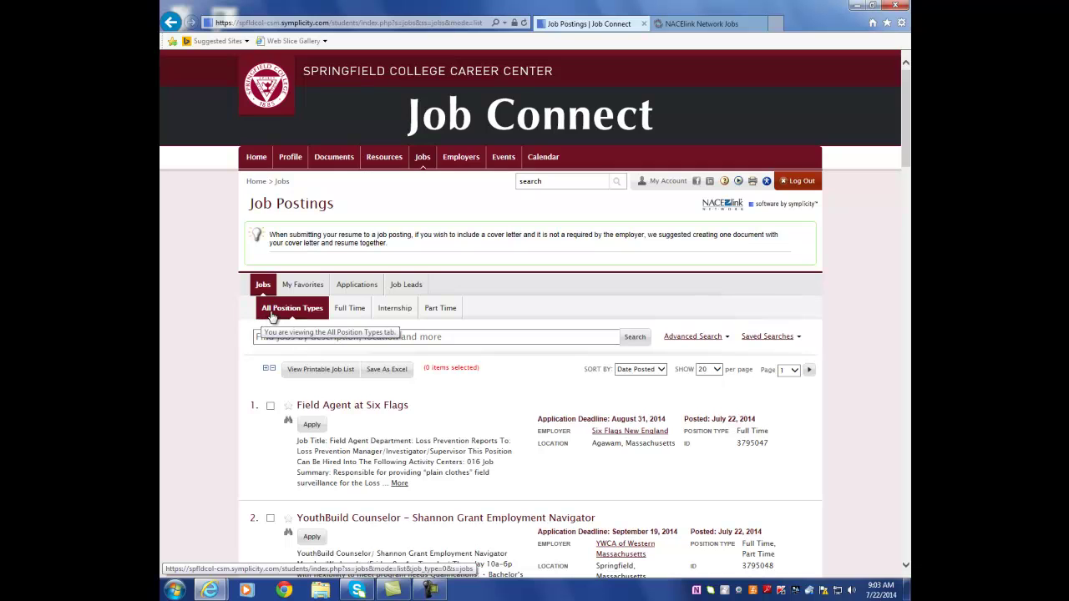
left_click(264, 336)
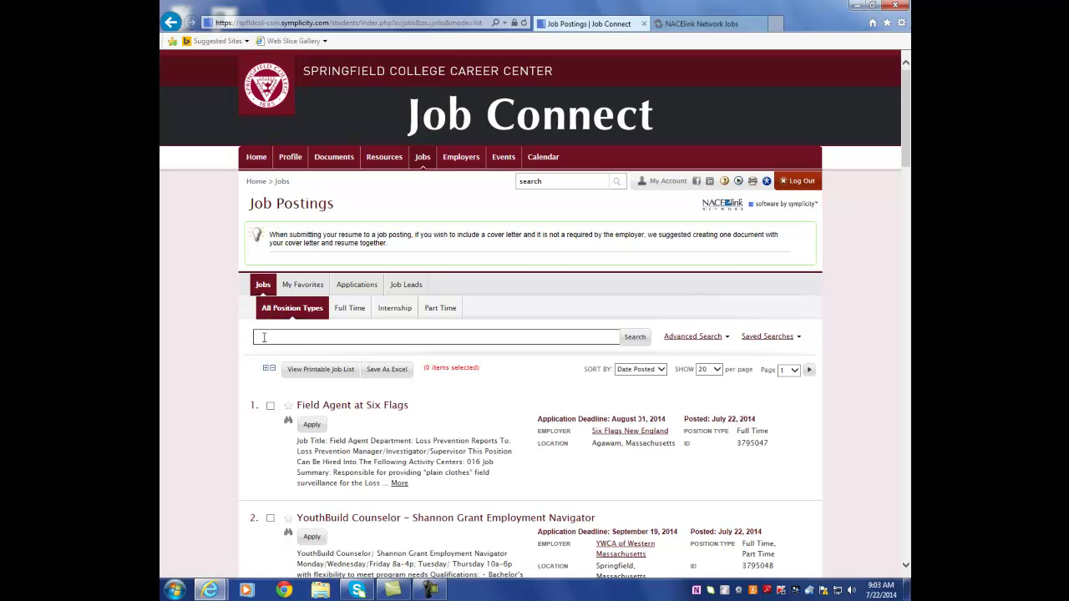
type("Education")
left_click(634, 338)
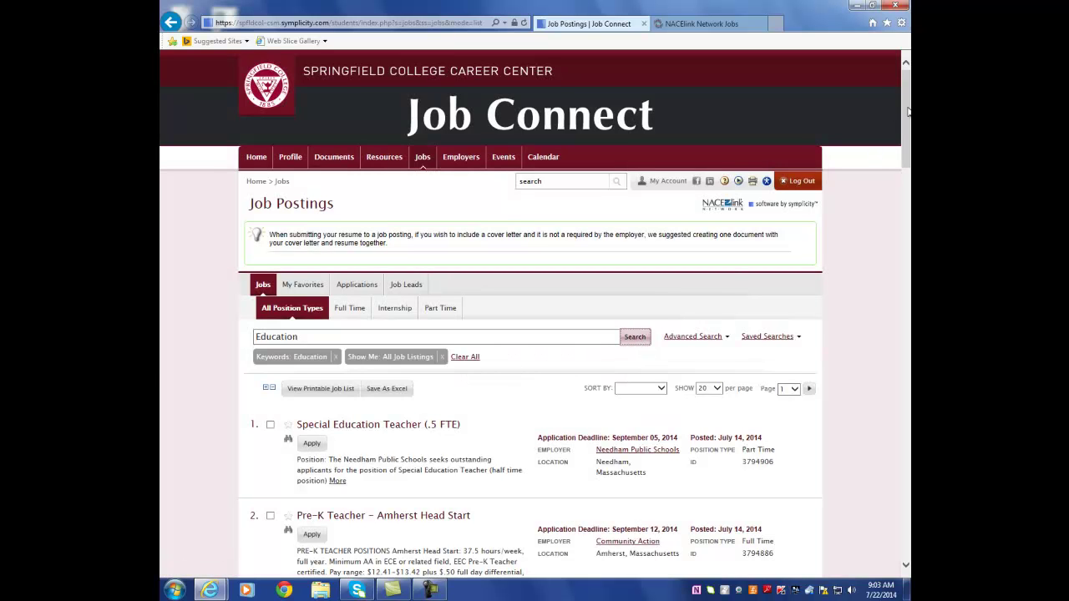
Step: Open the application form for the Early Childhood Teacher posting from Lutheran Services of Florida
left_click_drag(908, 112, 909, 169)
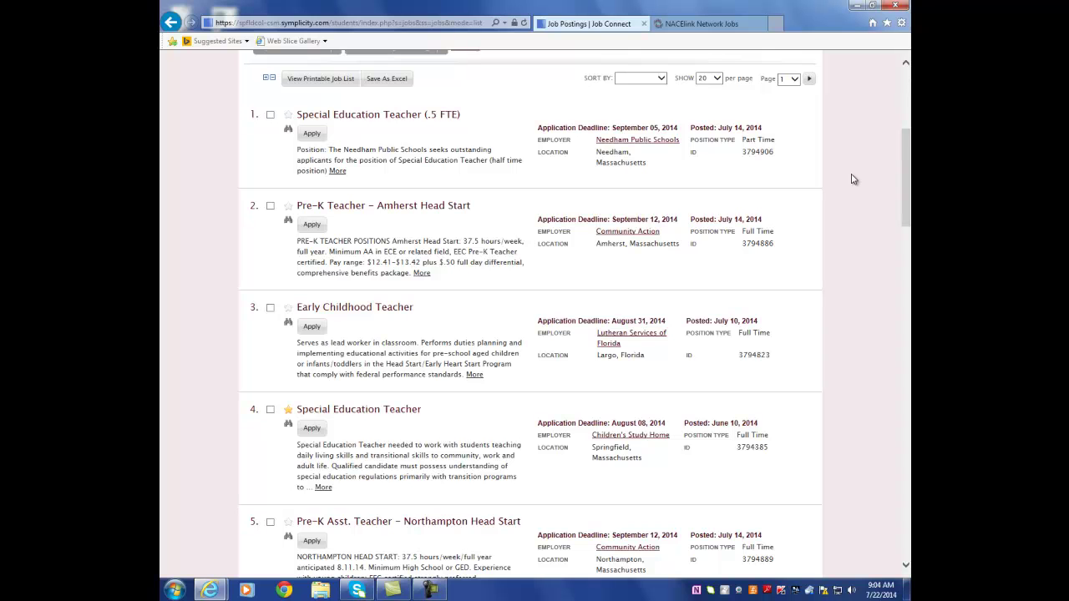
left_click(314, 331)
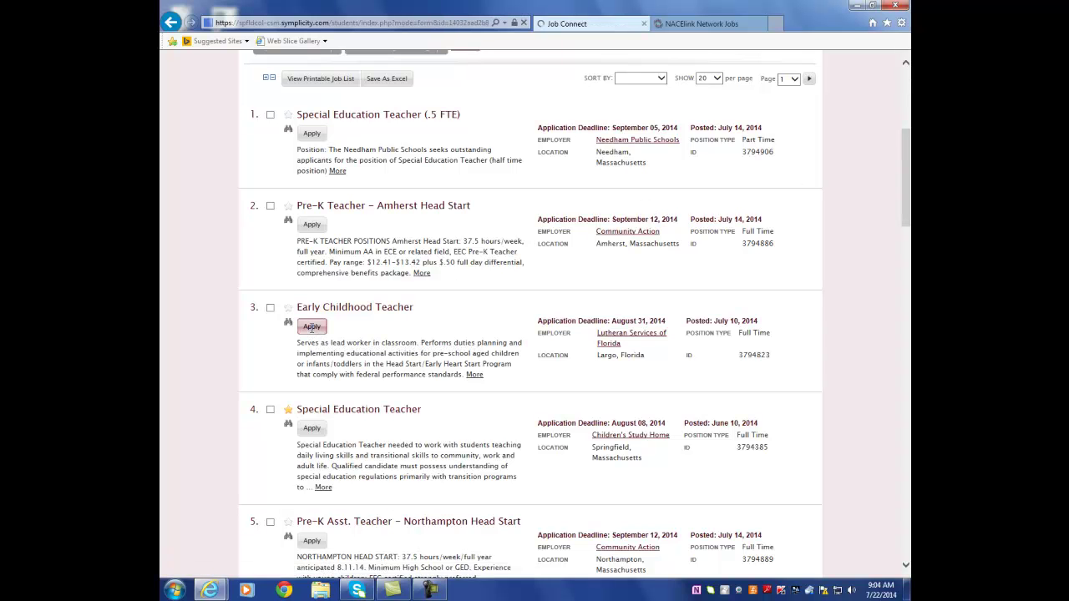
left_click(686, 358)
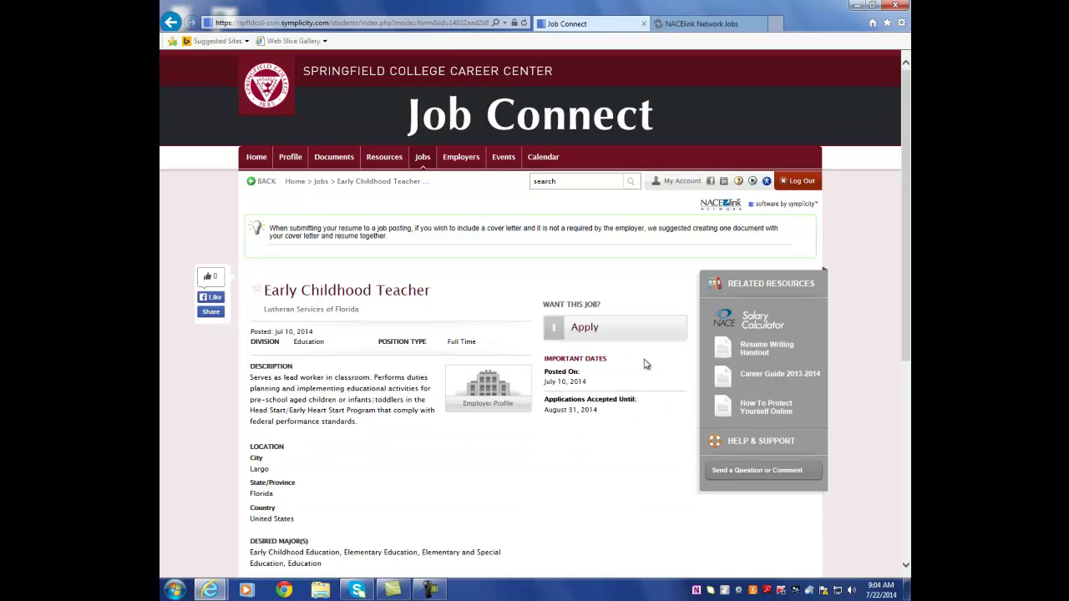
left_click(607, 337)
left_click_drag(907, 274, 908, 312)
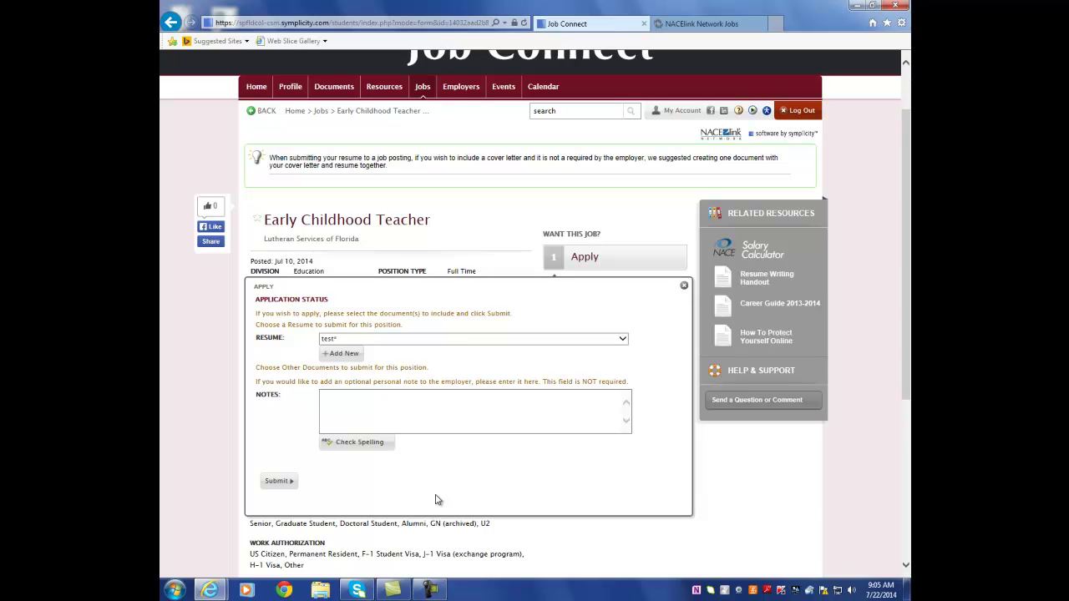
Step: Return to the Education job results and expand the advanced search with its additional filters, including the Majors/Concentrations selector
left_click(423, 87)
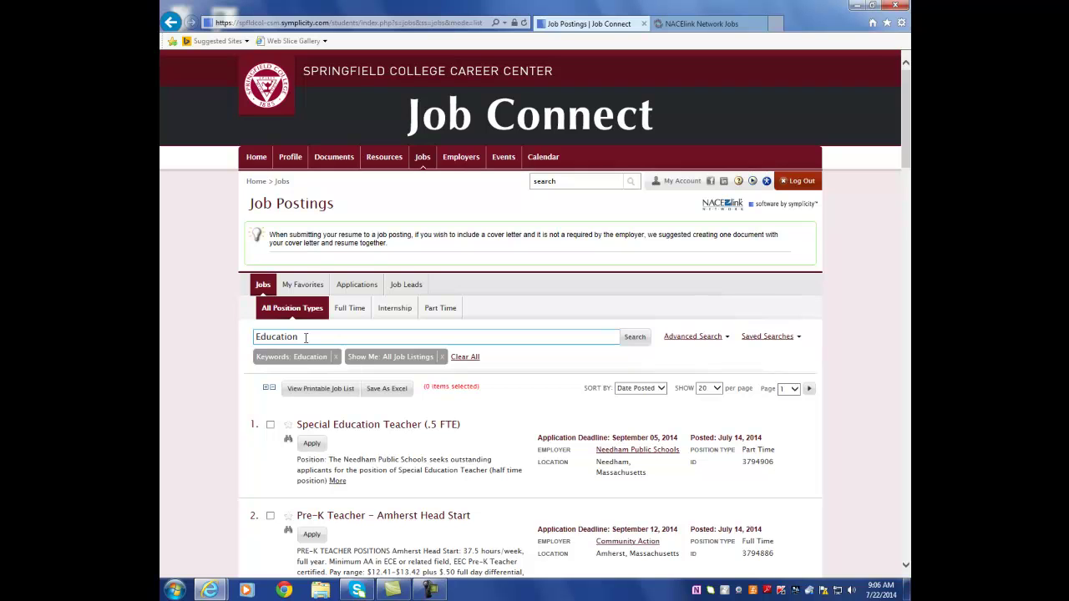
left_click(680, 338)
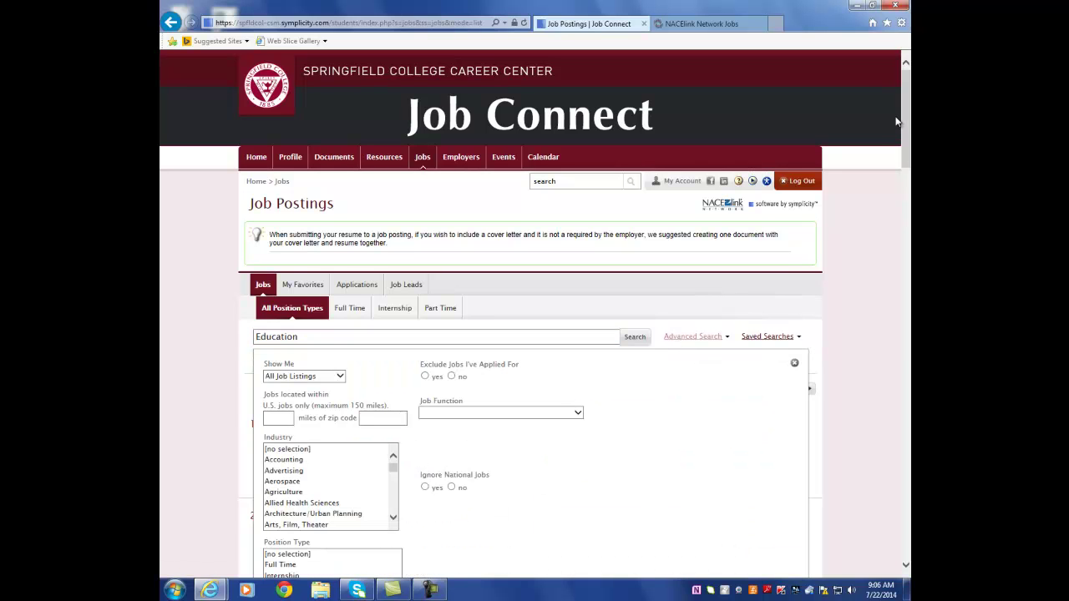
left_click_drag(905, 118, 908, 166)
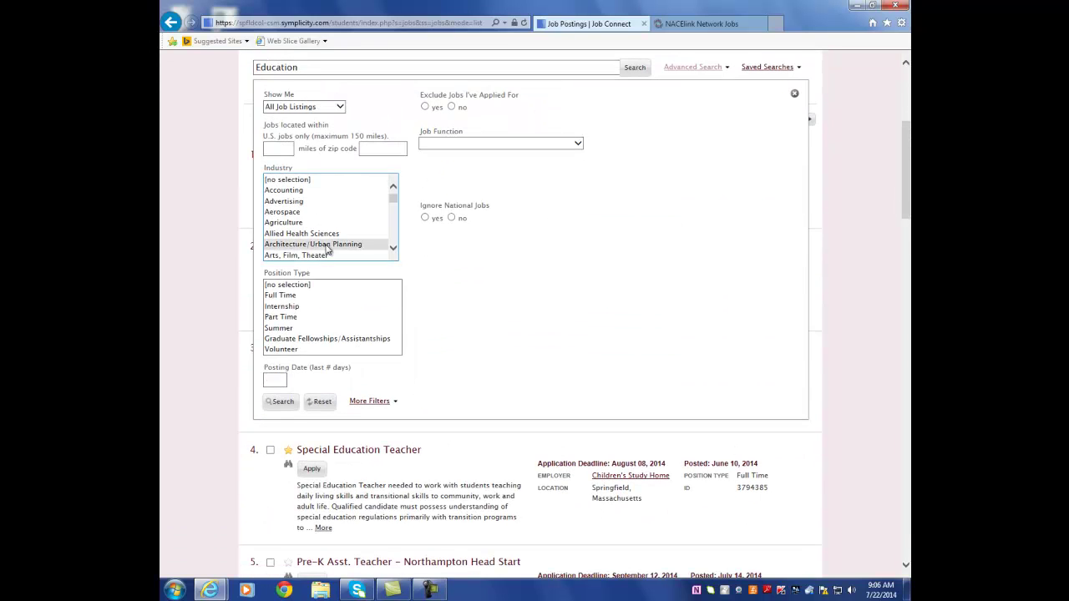
left_click(372, 402)
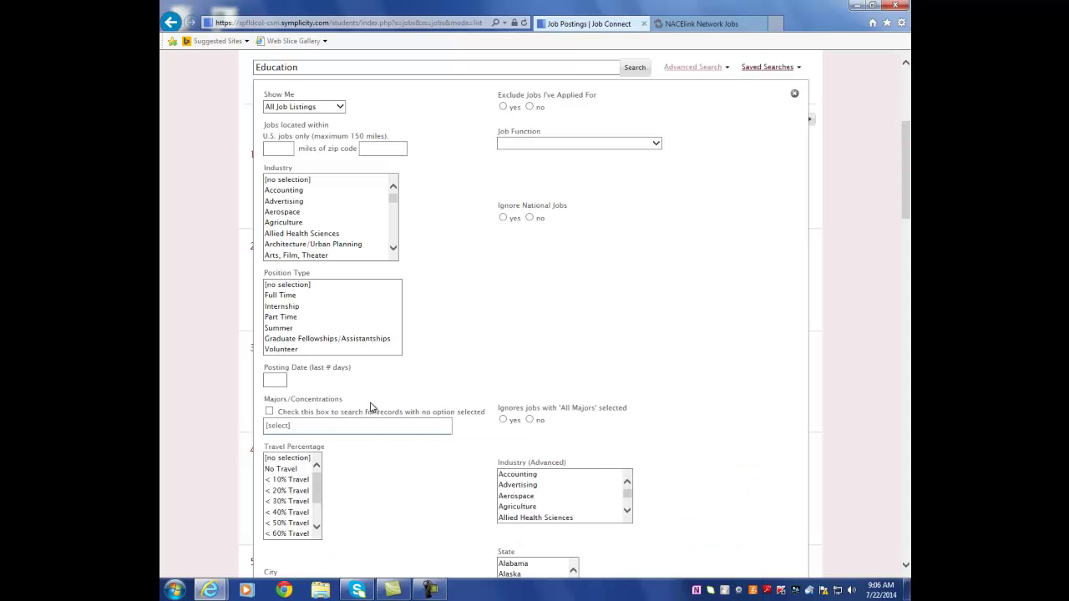
left_click_drag(910, 216, 910, 280)
left_click(281, 119)
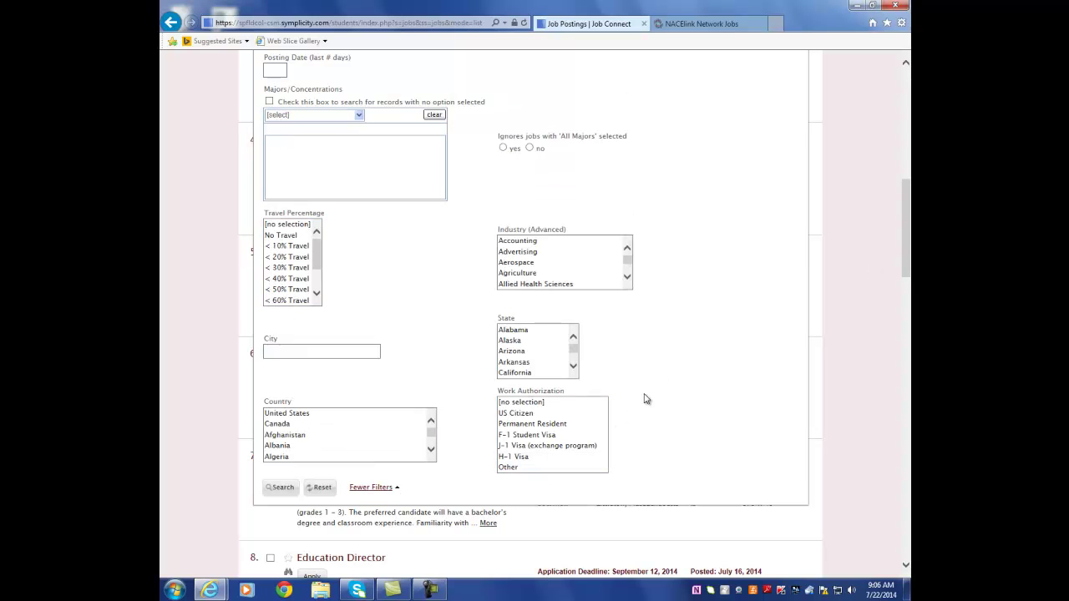
left_click_drag(909, 250, 847, 181)
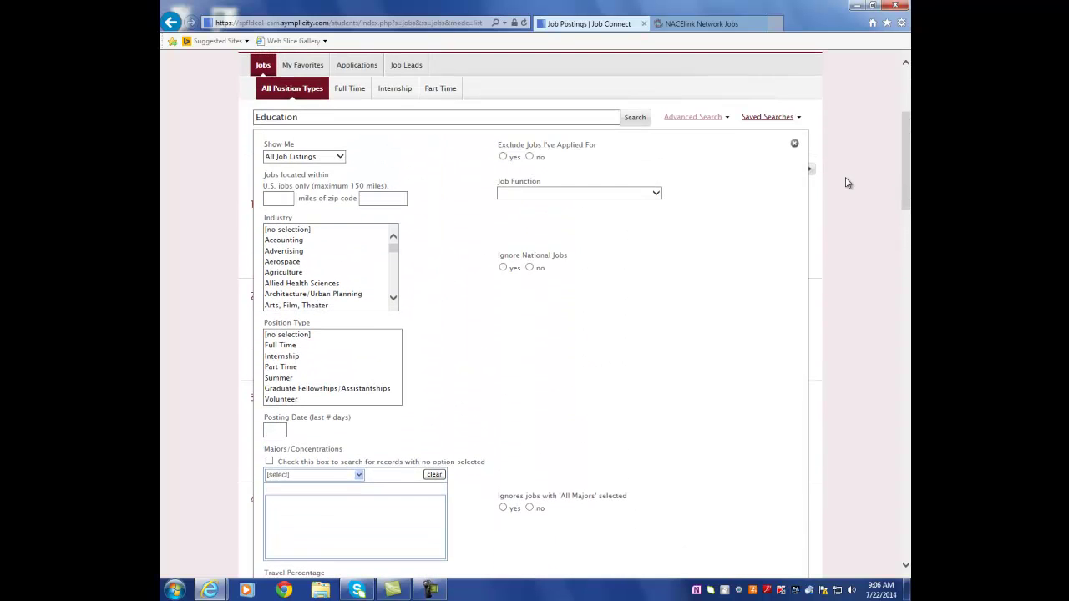
Step: Limit the advanced job search to jobs located within 100 miles of zip code 01109
left_click(273, 197)
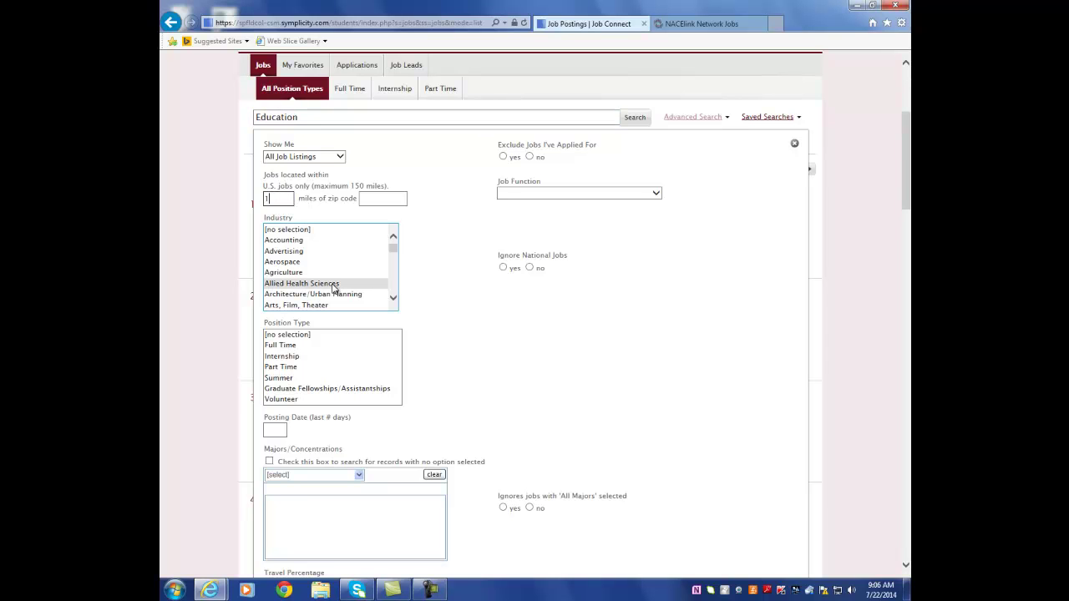
type("100")
left_click(380, 199)
type("01109")
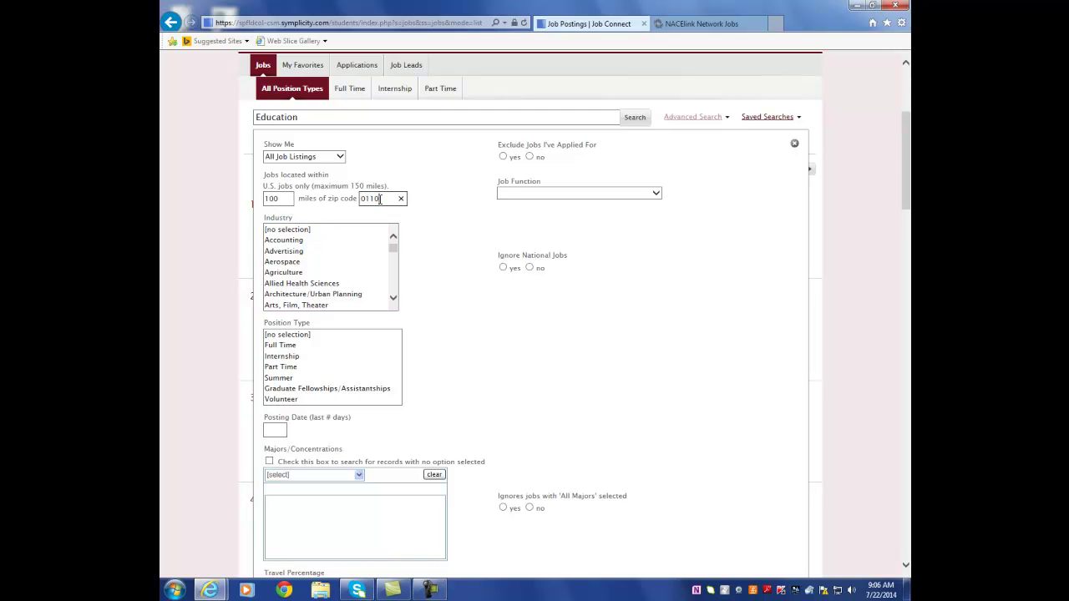
left_click(465, 293)
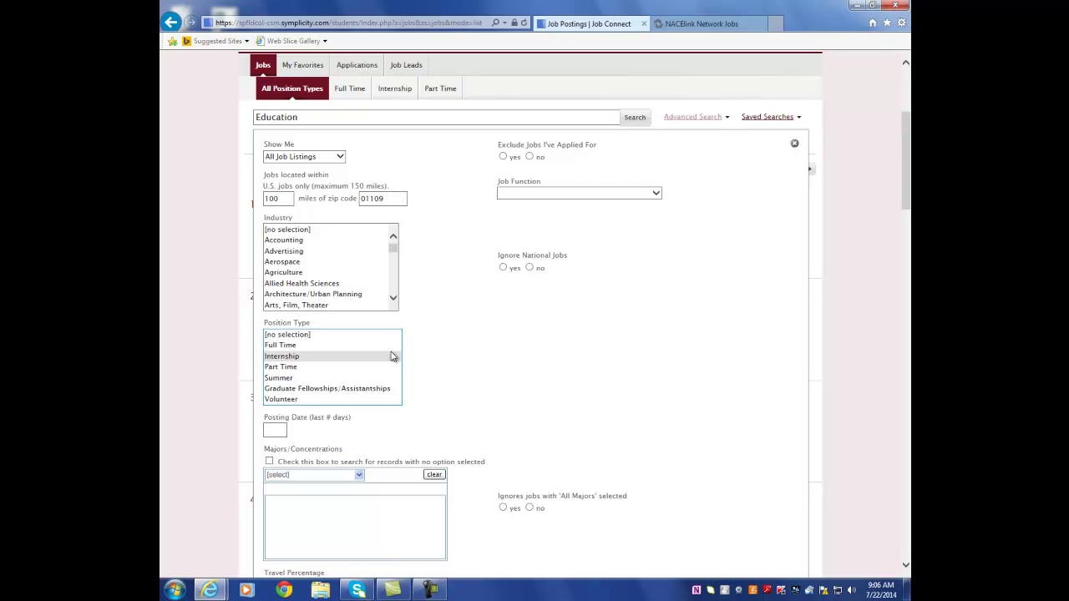
Step: Restrict the position type to Full Time and run the advanced search
left_click(280, 345)
scroll(547, 357, "down", 1)
scroll(548, 357, "down", 3)
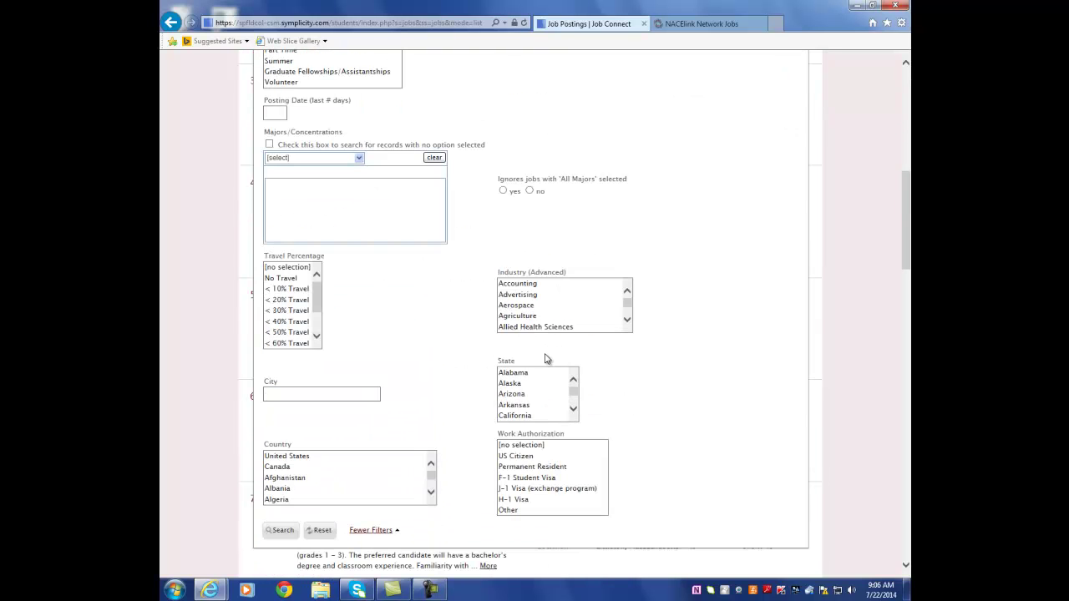
left_click(283, 531)
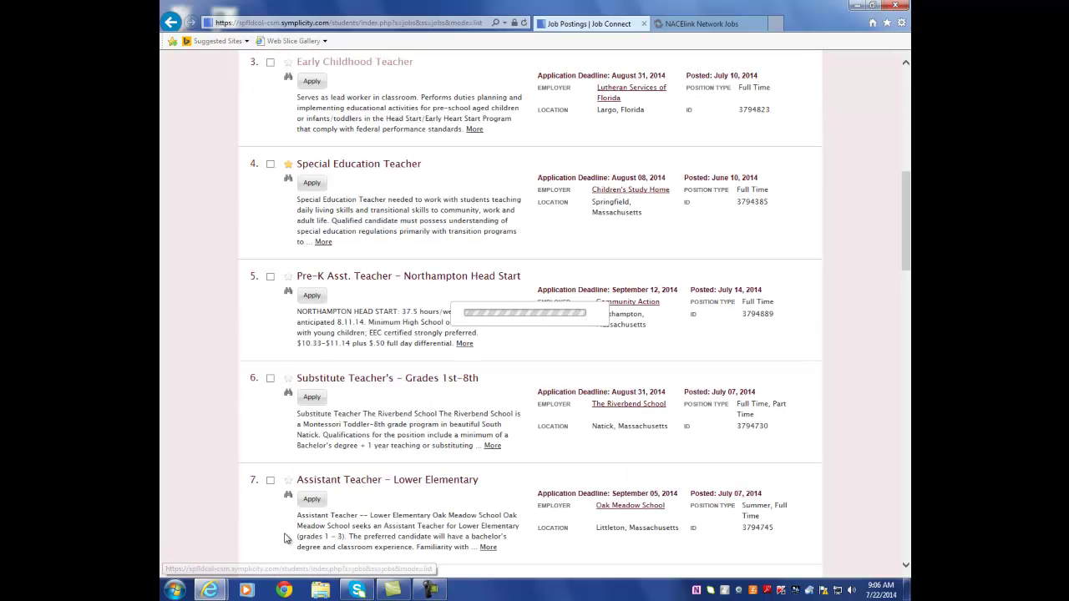
mouse_move(287, 535)
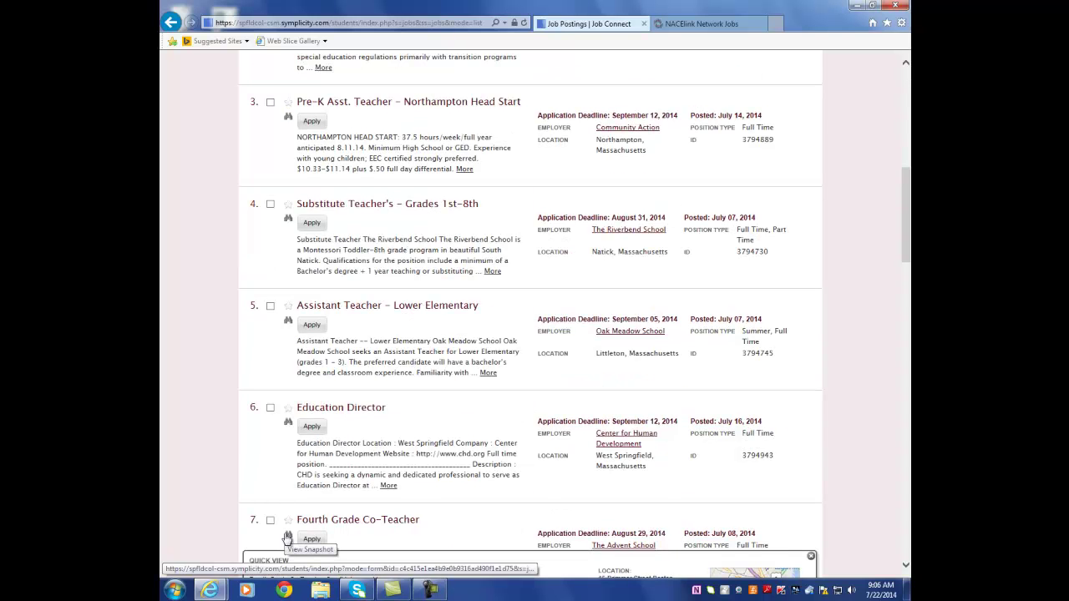
Step: Save the current search as "Education 2" with daily e-mails of new results only
left_click_drag(909, 252, 900, 213)
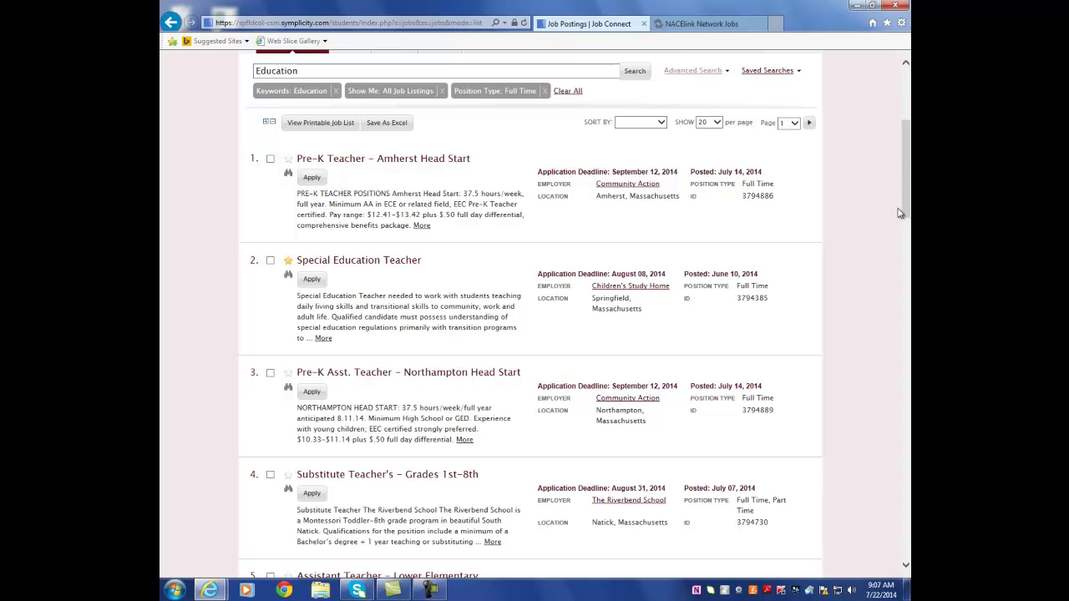
left_click(764, 73)
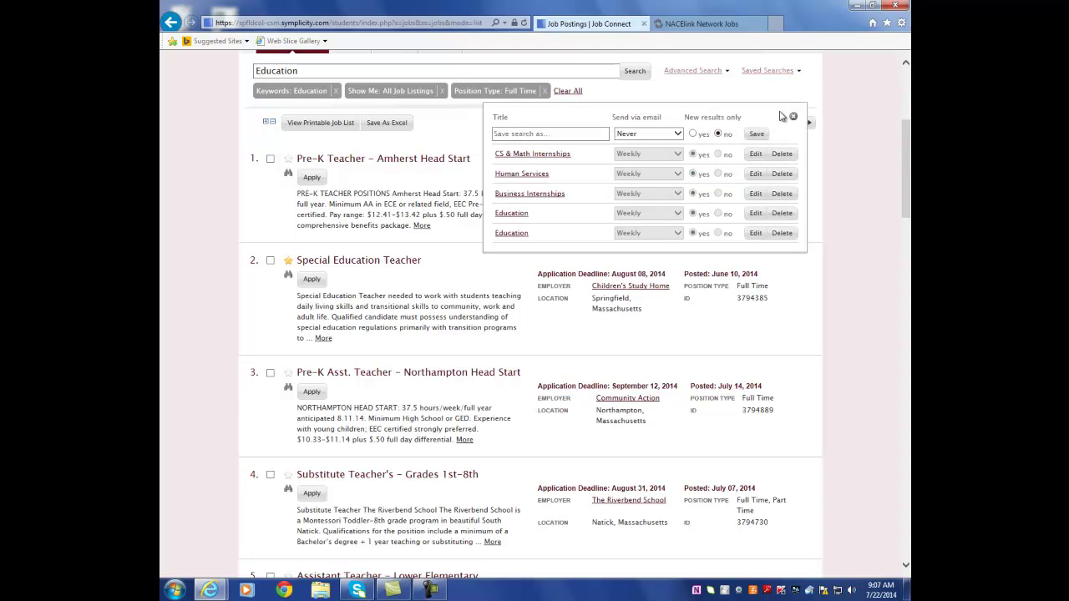
left_click(522, 134)
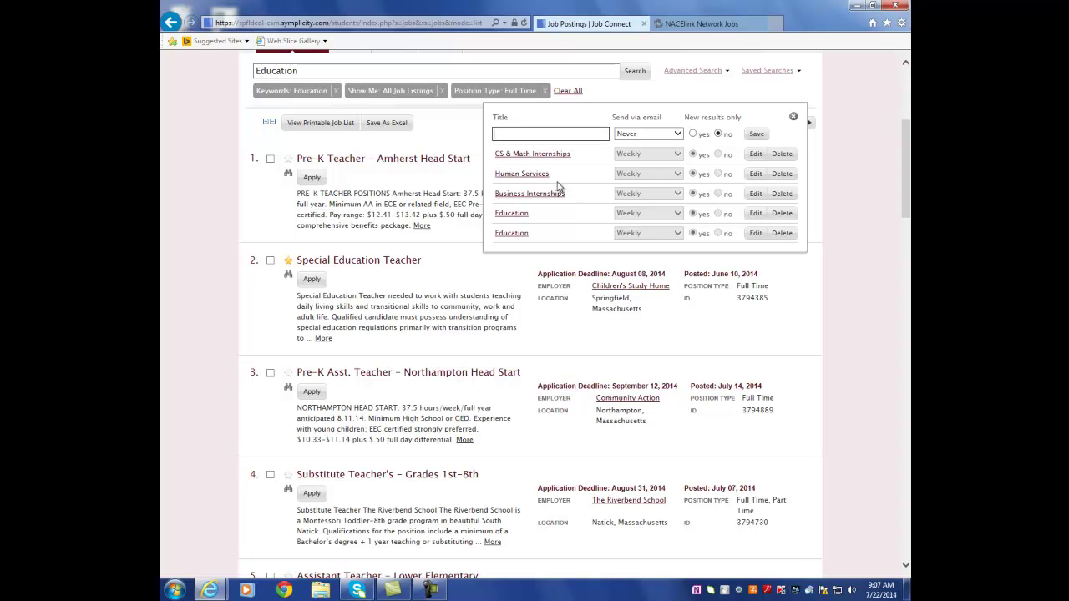
type("Education 2")
left_click(677, 135)
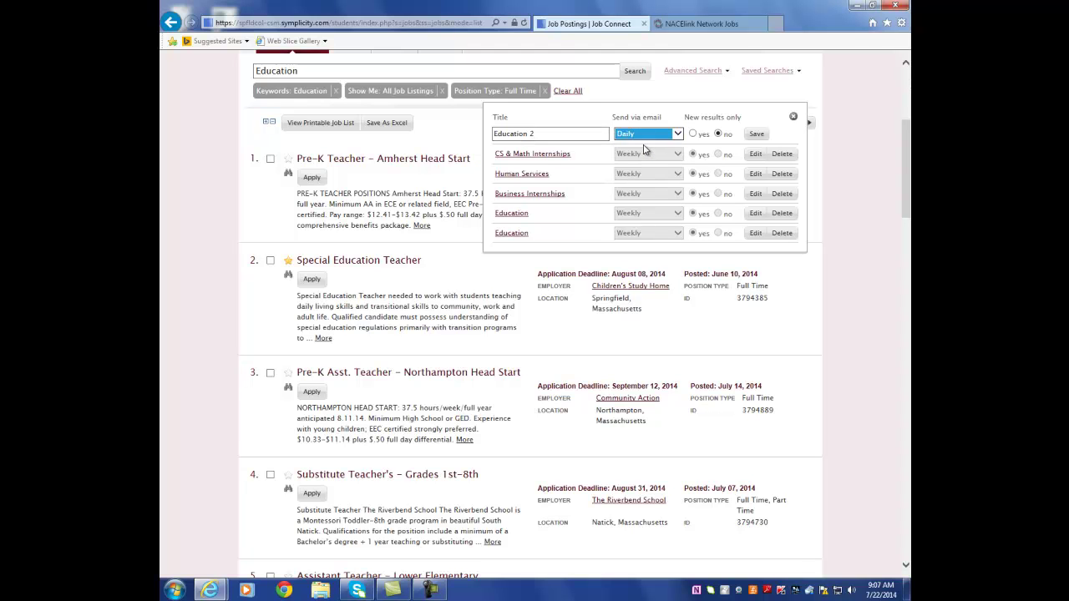
left_click(692, 134)
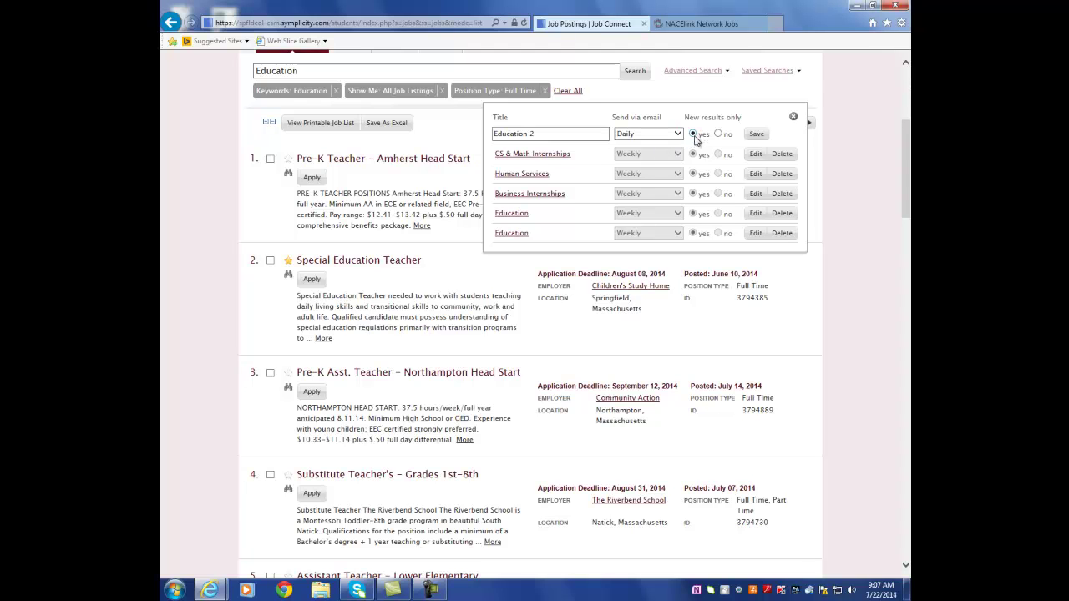
left_click(756, 133)
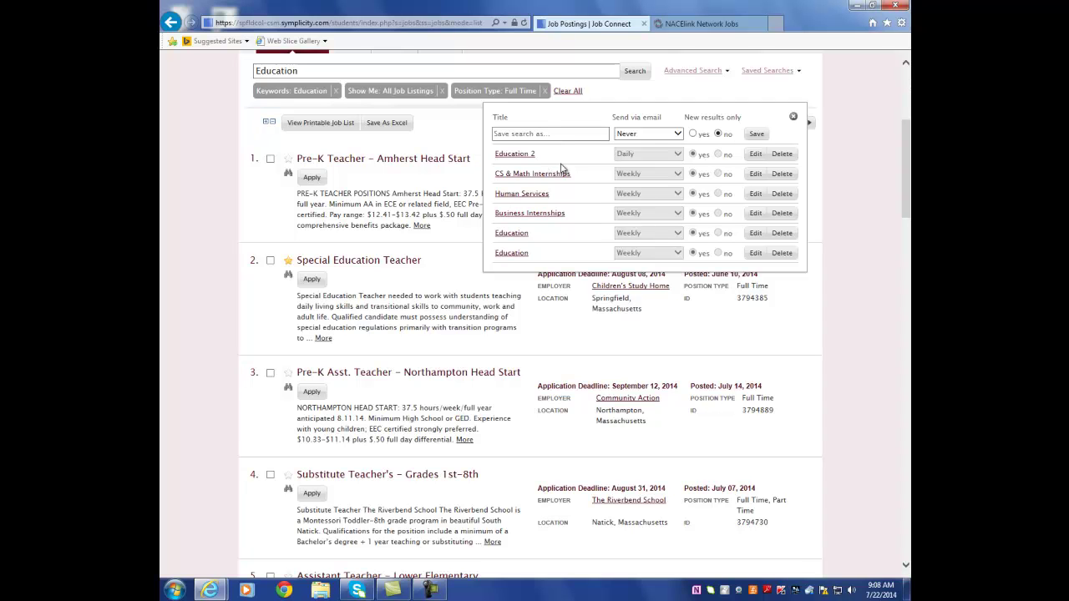
Step: Delete the saved searches Education 2, CS & Math Internships and Human Services, and close the saved searches list
left_click(785, 156)
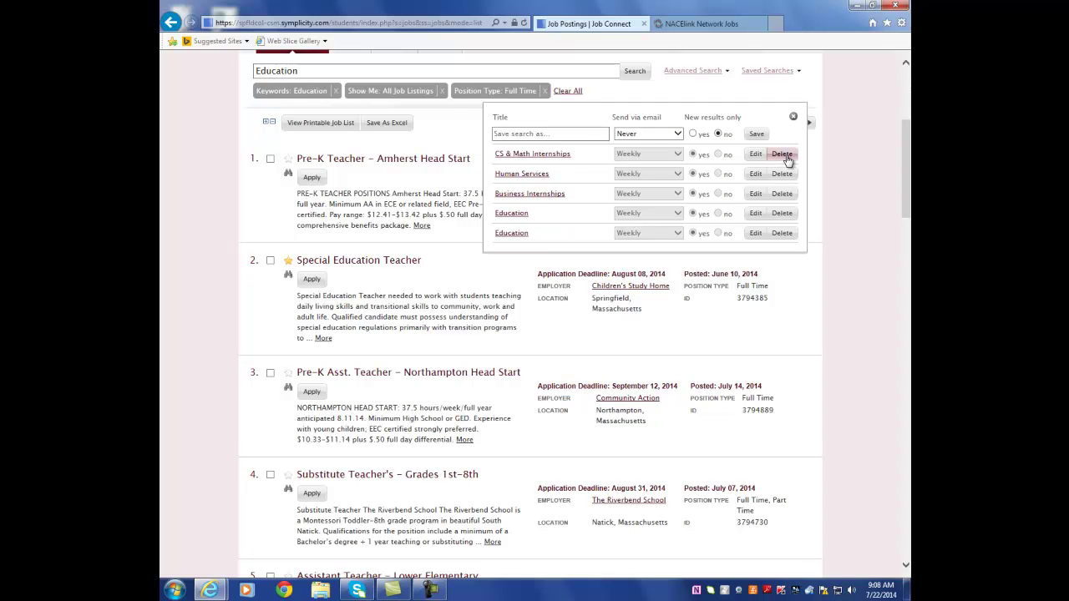
left_click(782, 157)
left_click(782, 157)
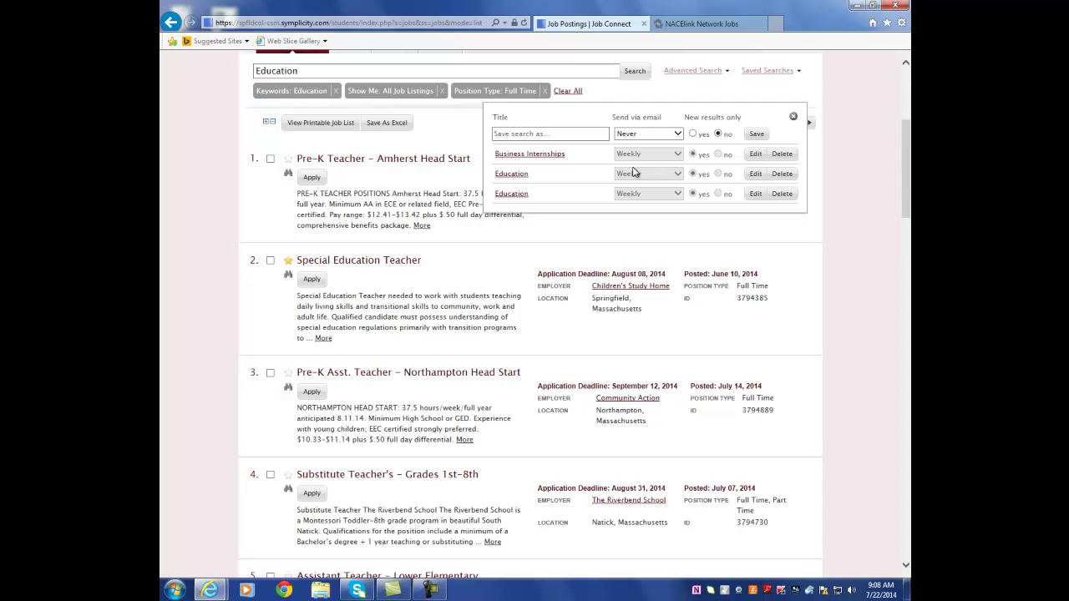
left_click(794, 117)
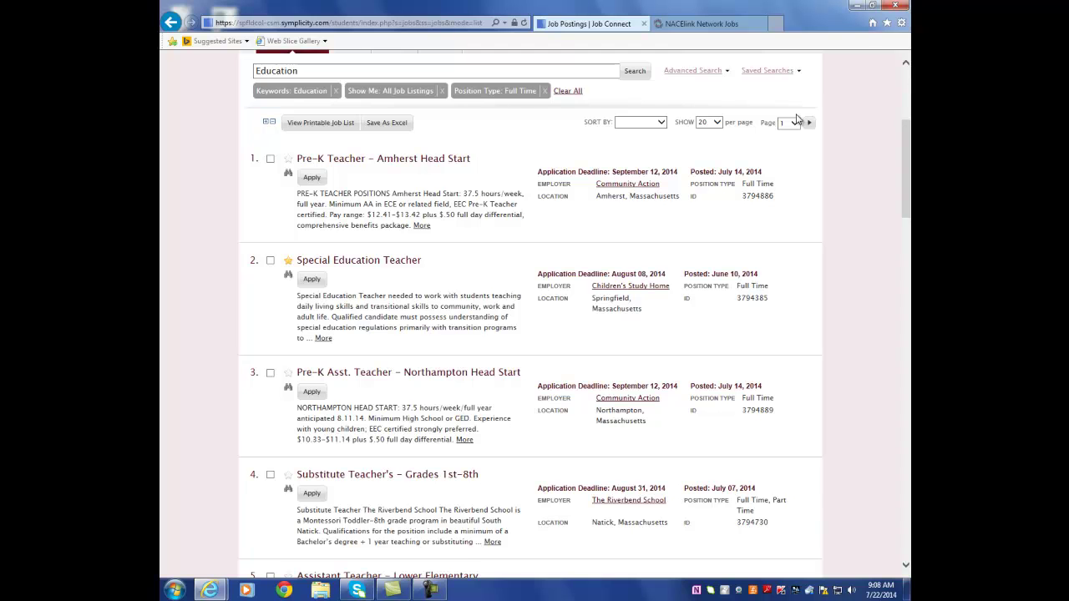
Step: Reload the job listings for all position types and look through the Education results
scroll(654, 67, "up", 3)
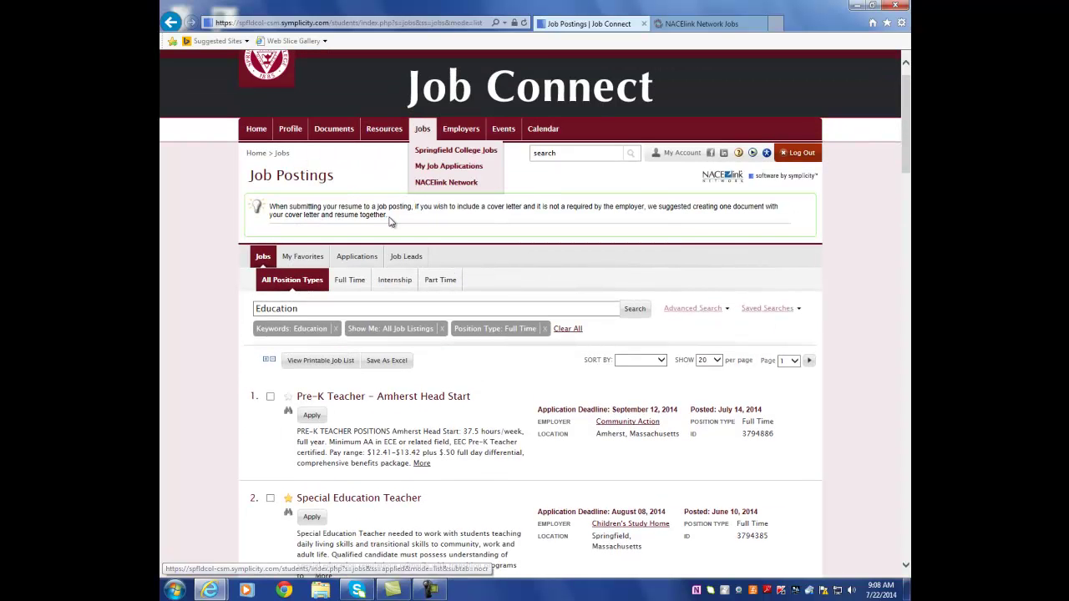
left_click(261, 262)
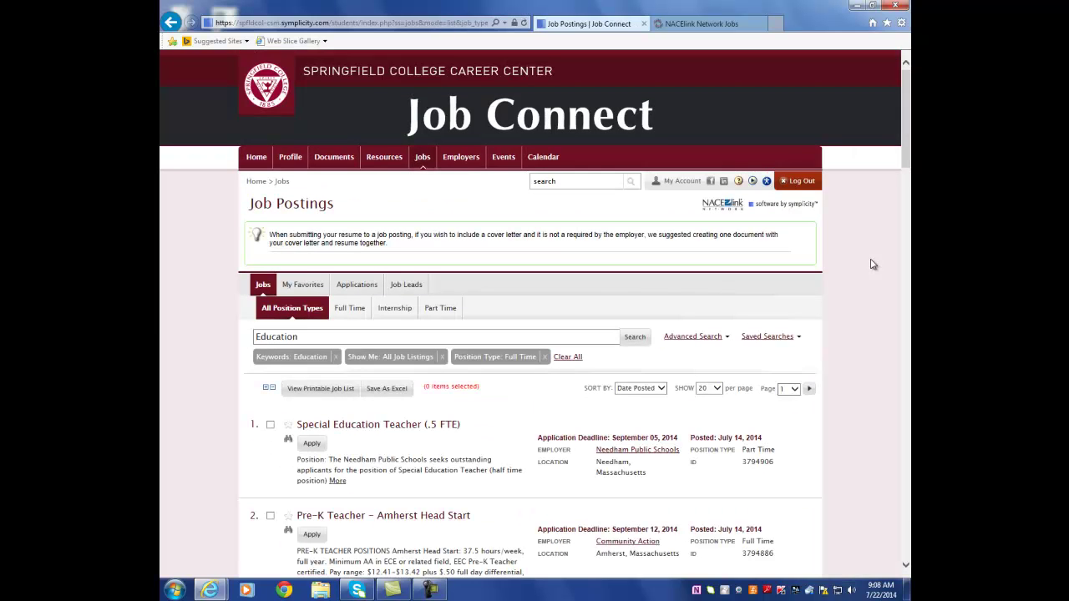
left_click_drag(906, 158, 908, 174)
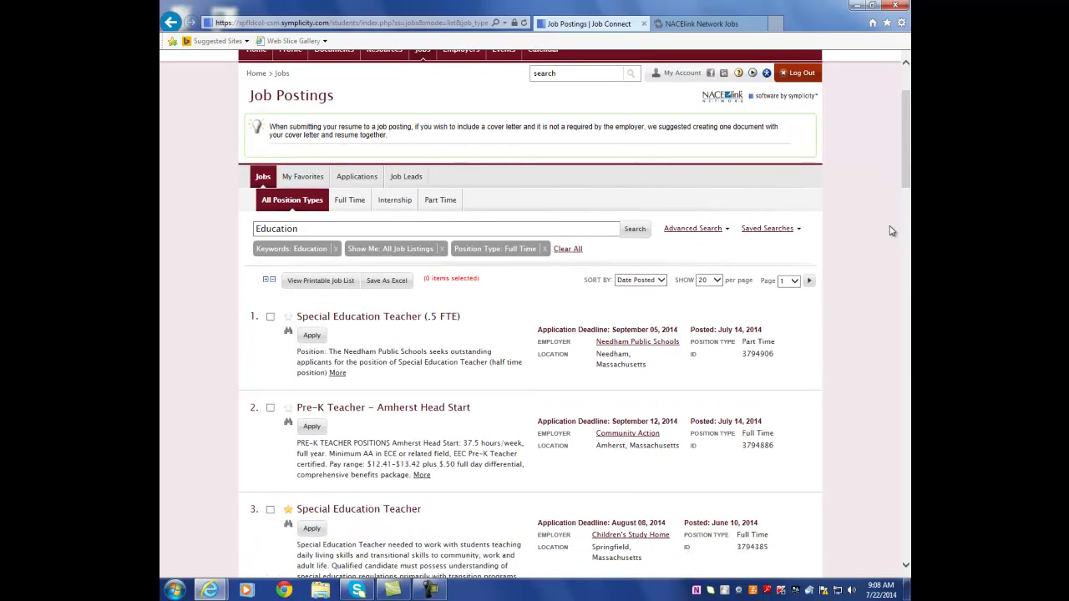
left_click_drag(908, 174, 908, 195)
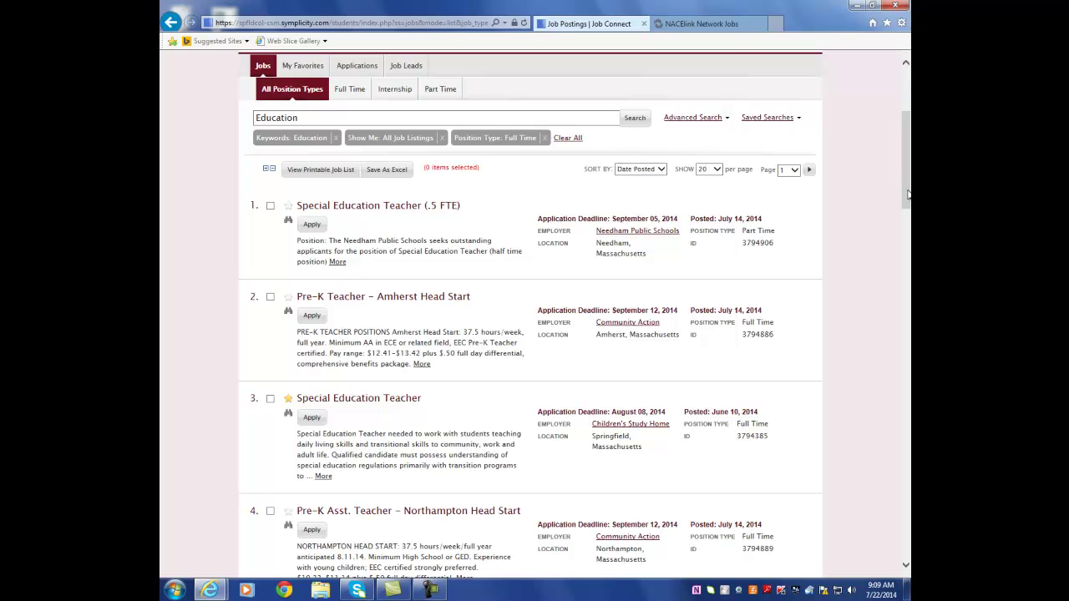
Step: Add the Special Education Teacher (.5 FTE) posting to the favorites and remove the Children's Study Home Special Education Teacher posting from them
left_click(288, 209)
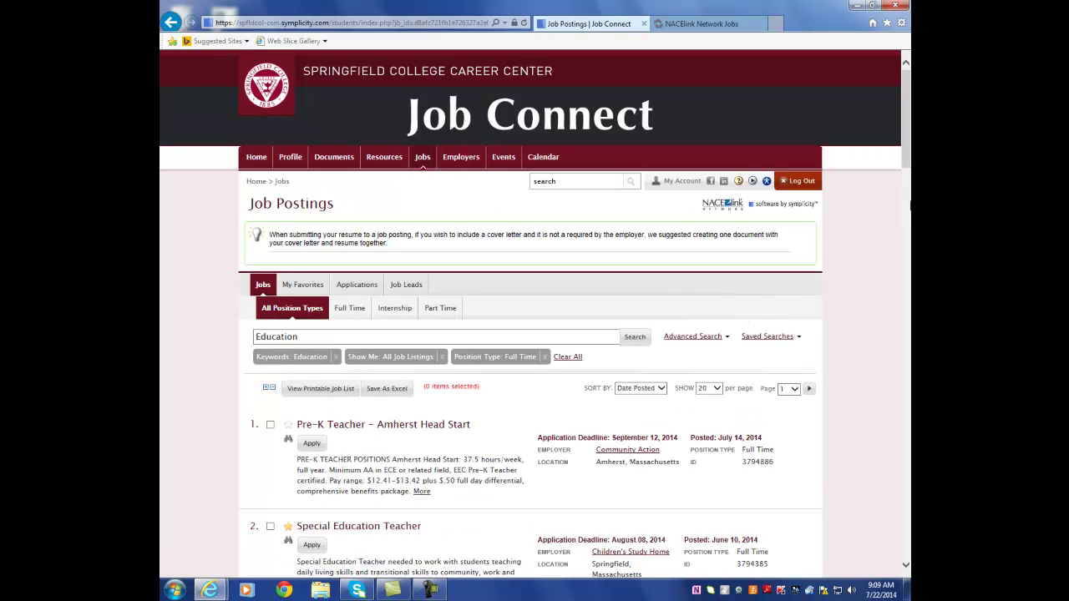
scroll(889, 192, "down", 4)
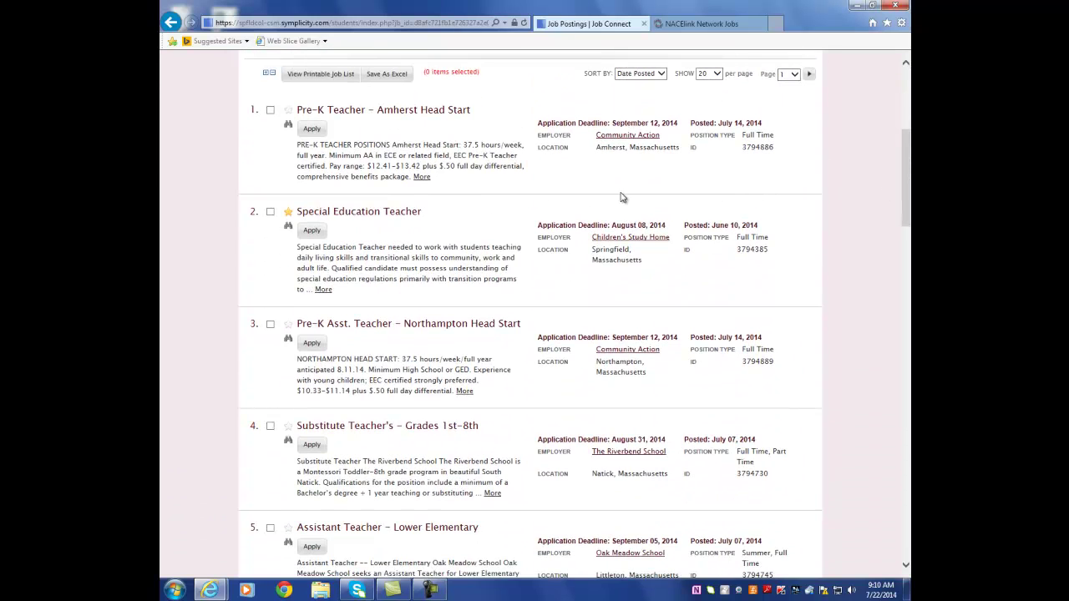
left_click(288, 226)
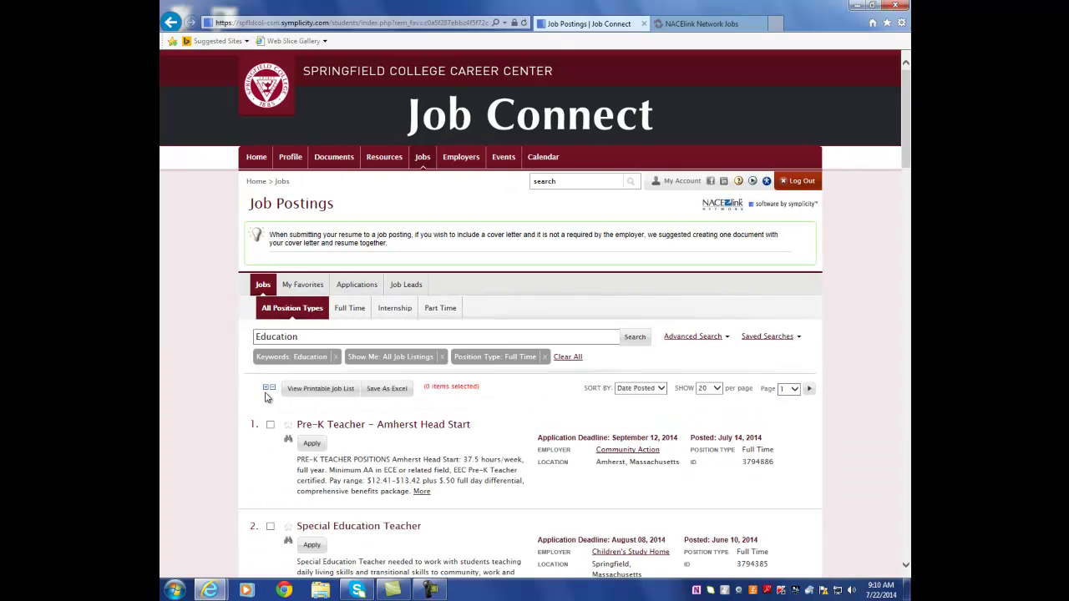
Step: Mark the Pre-K Asst. Teacher – Northampton Head Start and Substitute Teacher's – Grades 1st-8th postings as favorites
scroll(649, 375, "down", 3)
left_click(289, 412)
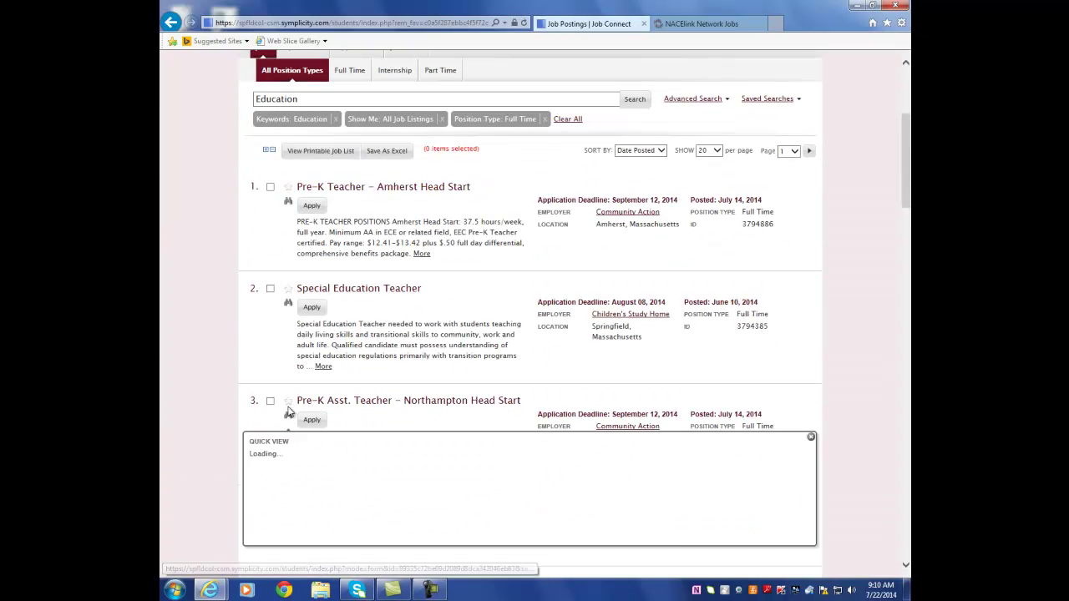
left_click(288, 402)
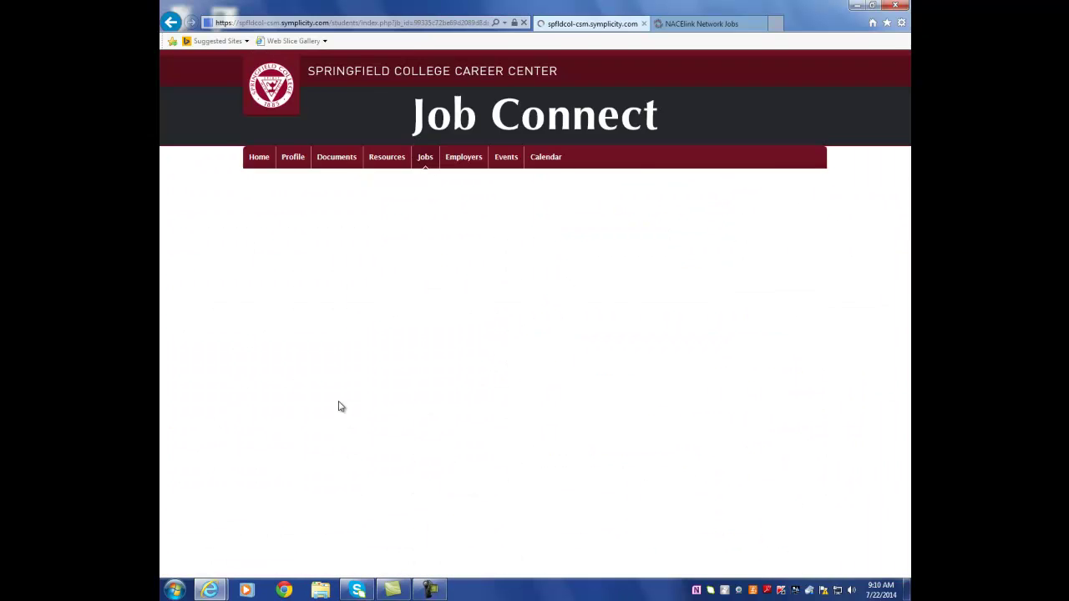
scroll(281, 371, "down", 3)
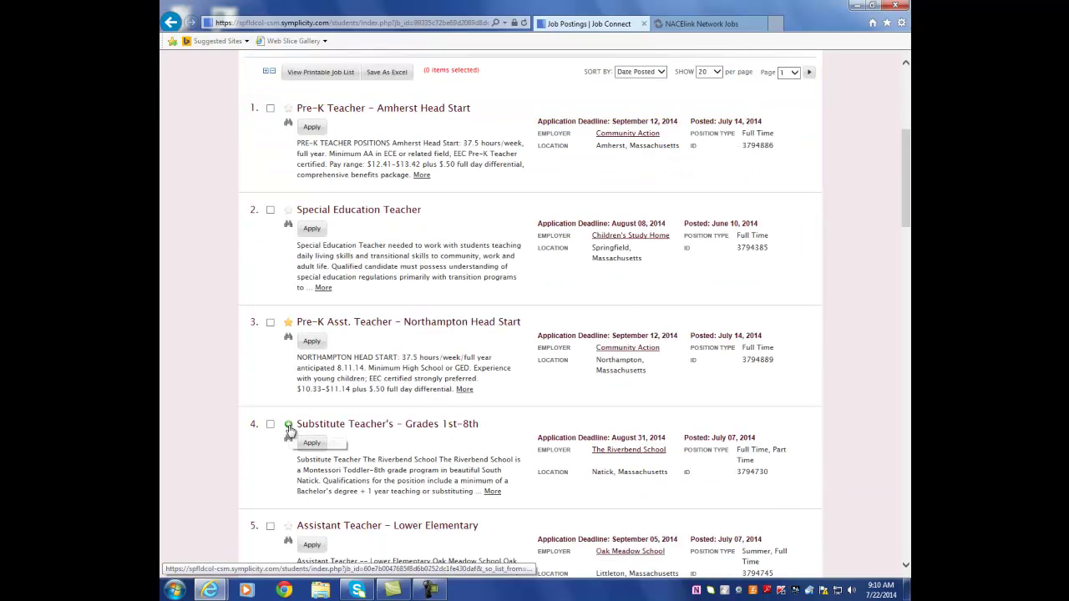
left_click(288, 426)
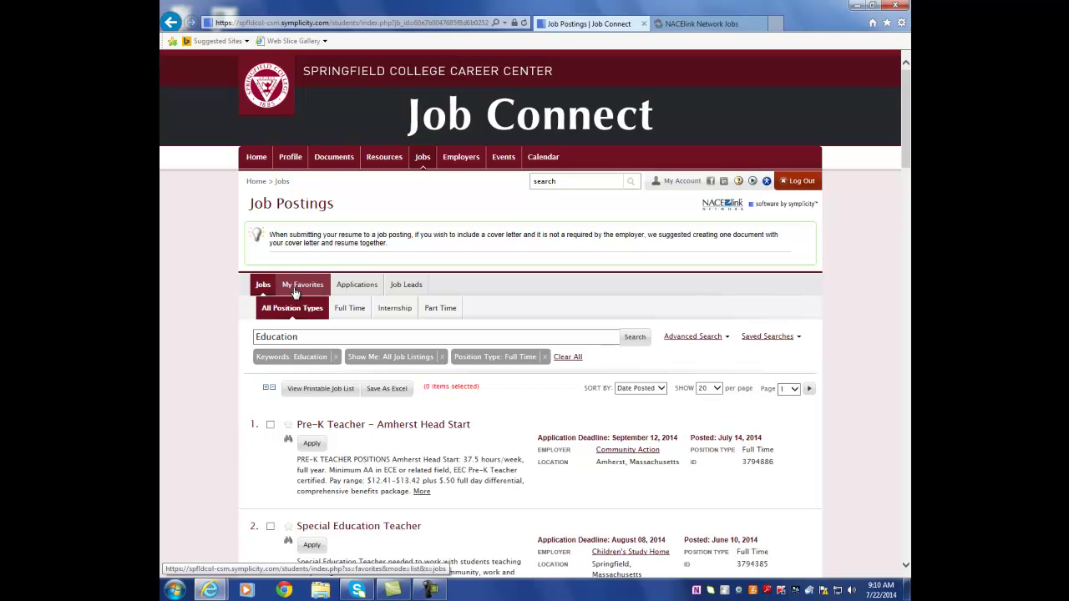
Step: Open My Favorites and remove the Pre-K Asst. Teacher, Special Education Teacher (.5 FTE) and Substitute Teacher's postings from it
left_click(300, 285)
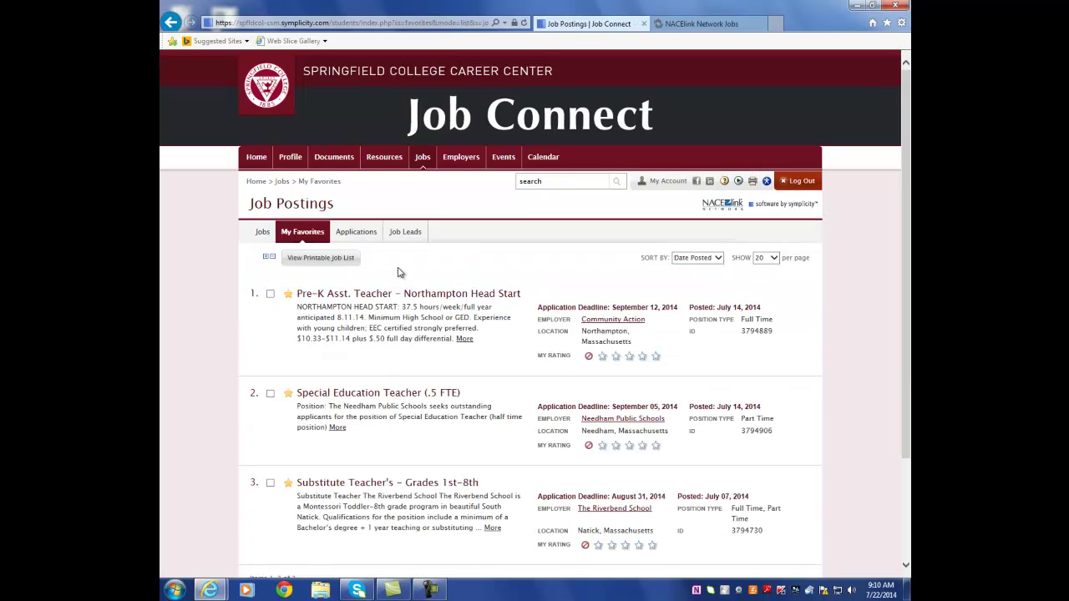
scroll(818, 259, "down", 1)
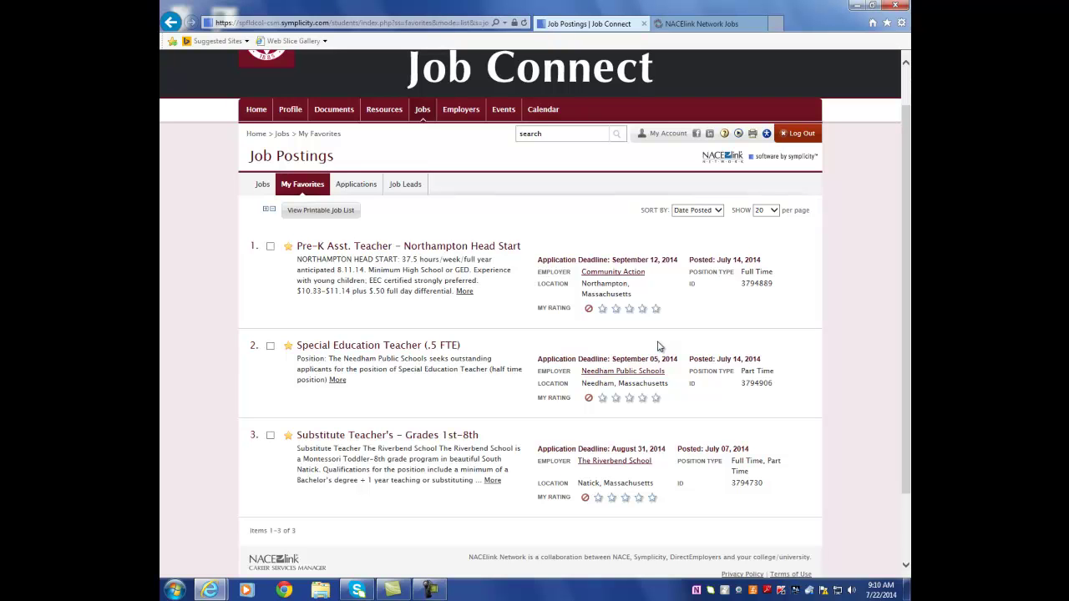
left_click(288, 248)
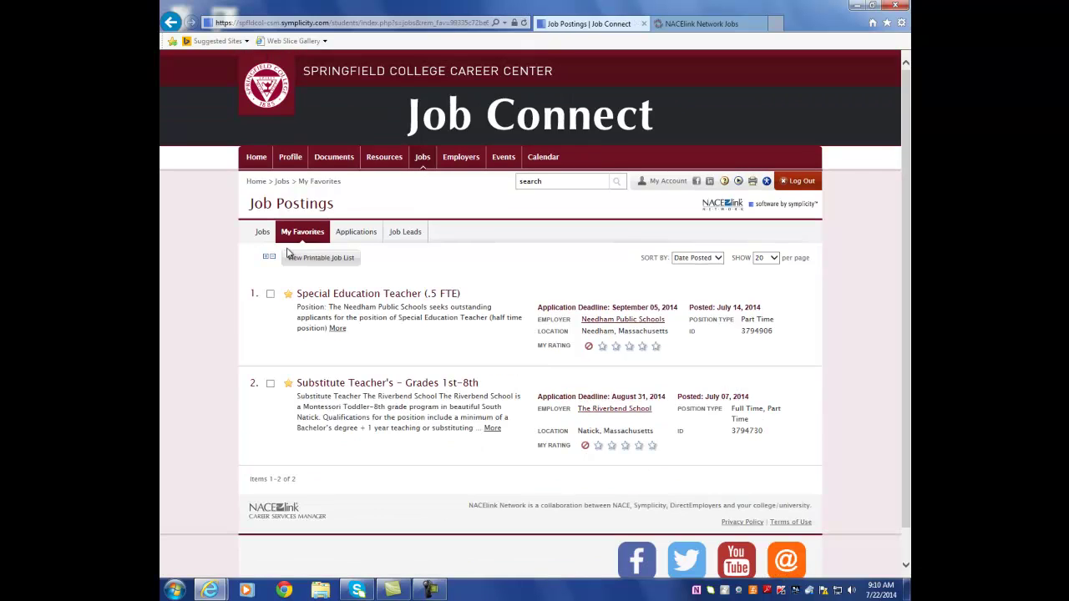
left_click(288, 294)
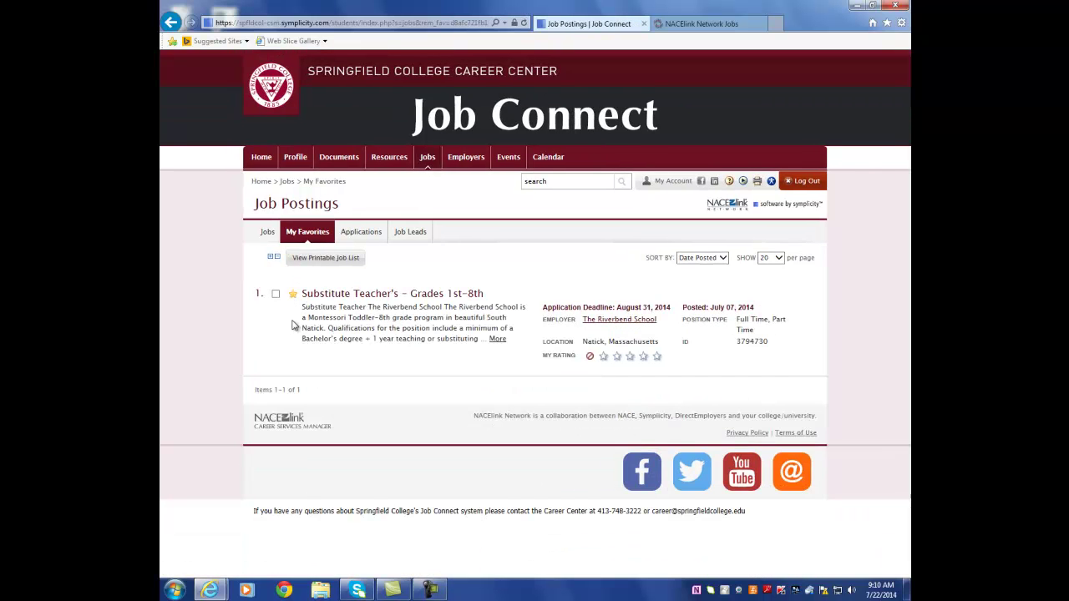
left_click(293, 298)
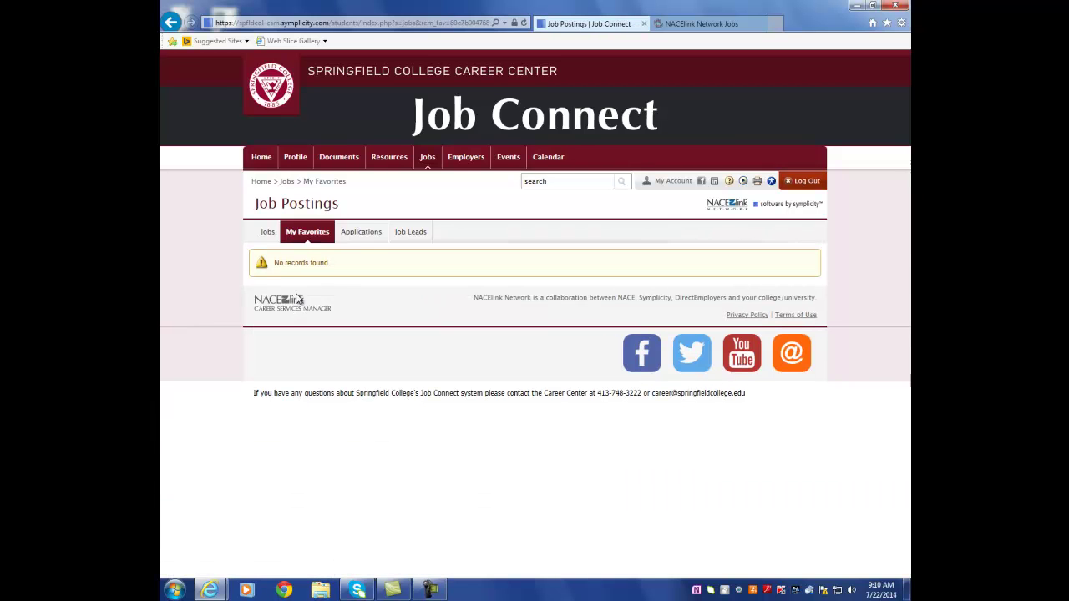
Step: Check the submitted job applications and look through the Job Leads postings
left_click(359, 234)
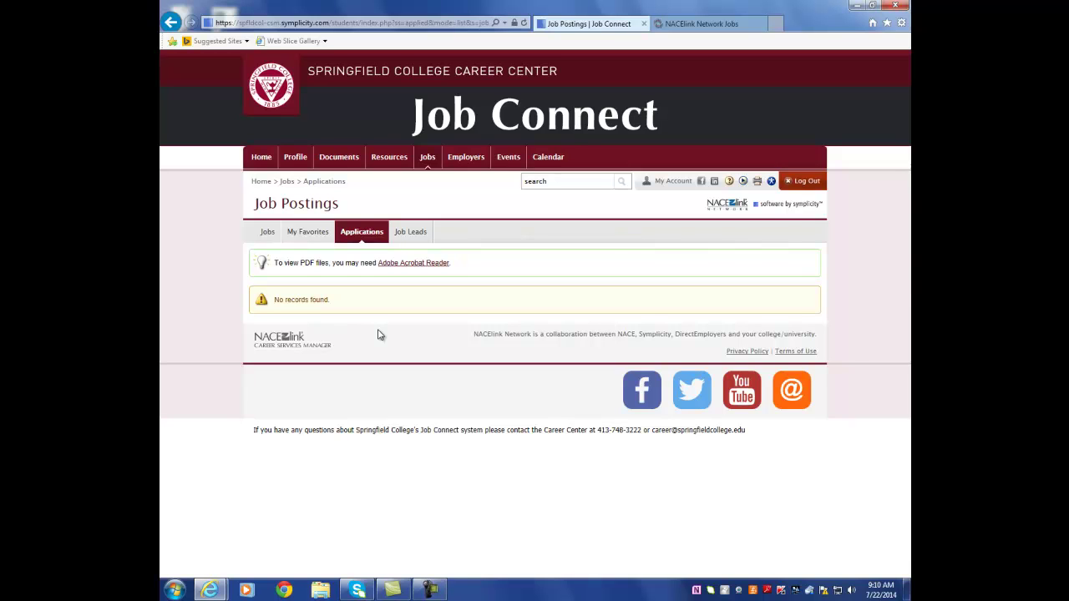
left_click(416, 240)
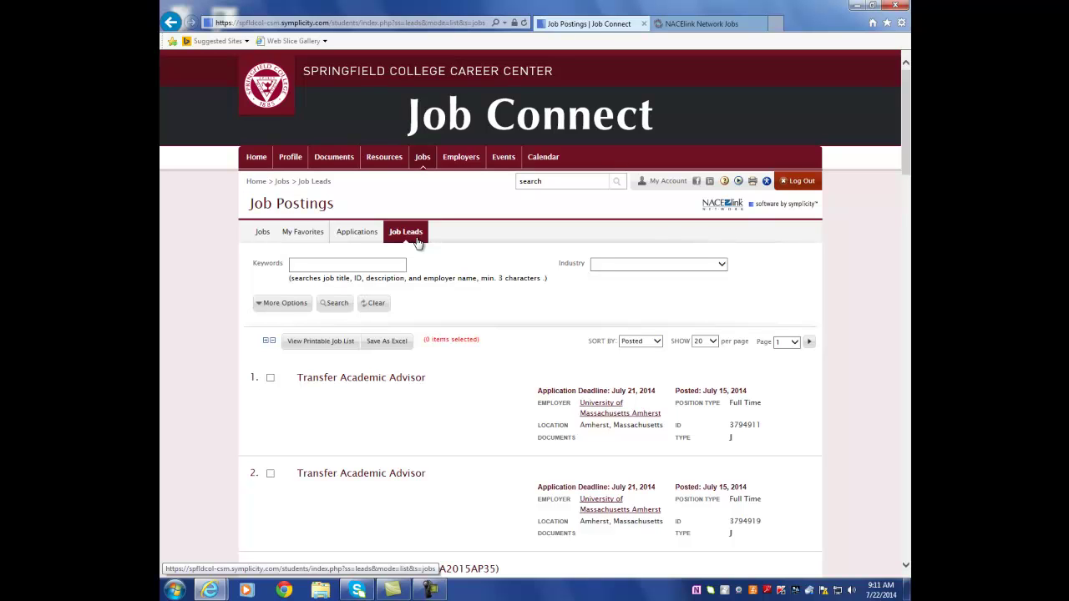
left_click_drag(902, 107, 903, 154)
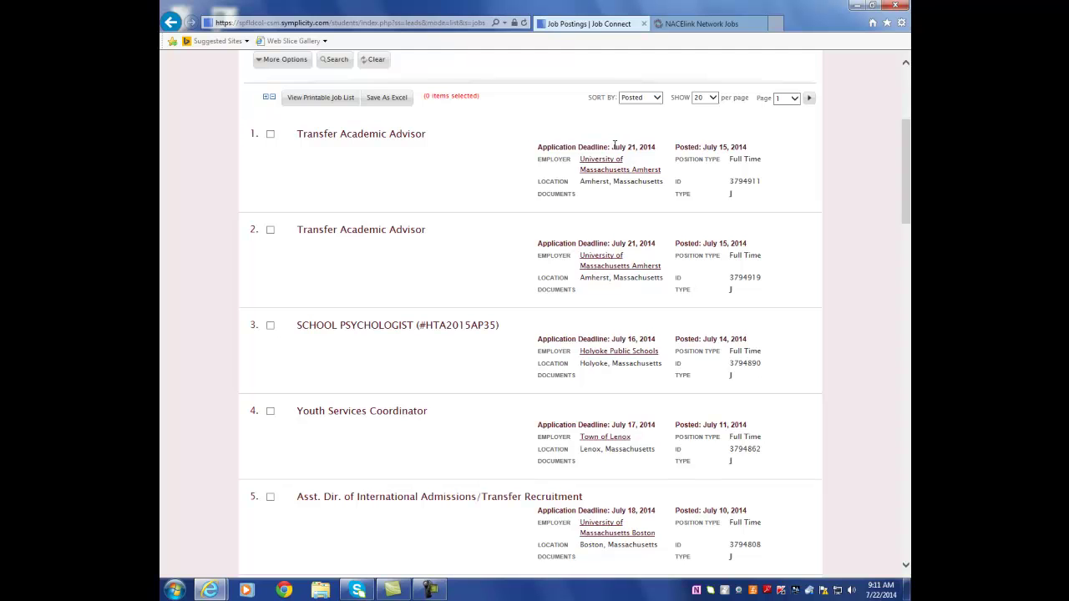
left_click_drag(902, 143, 903, 96)
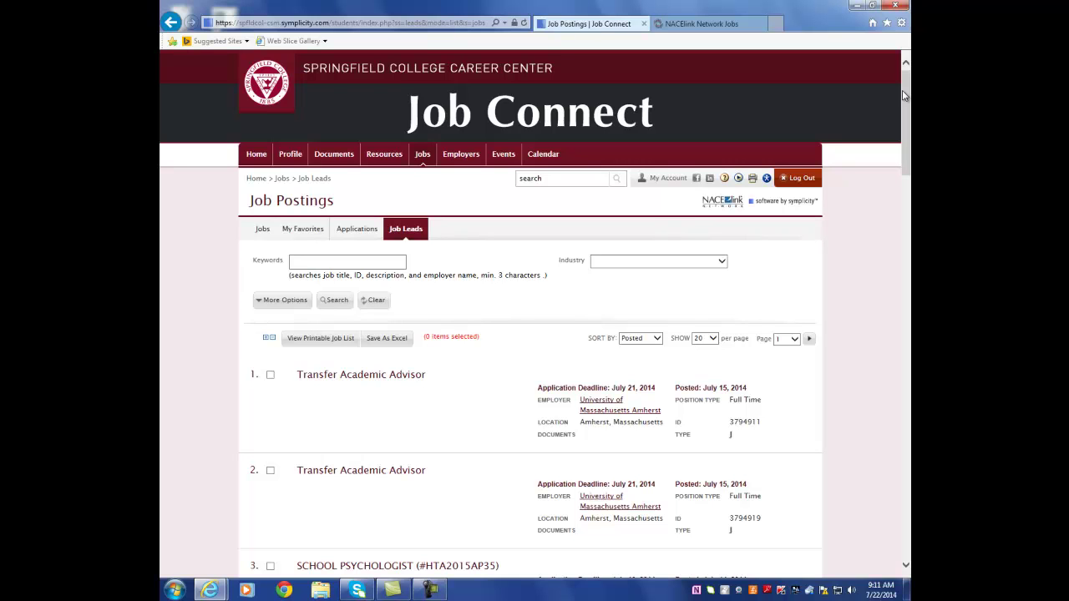
Step: Open the employer profiles and mark A to Z Moving & Storage, AAA Southern New England, Abercrombie and Fitch and Academic Programs International as favorites
left_click(464, 156)
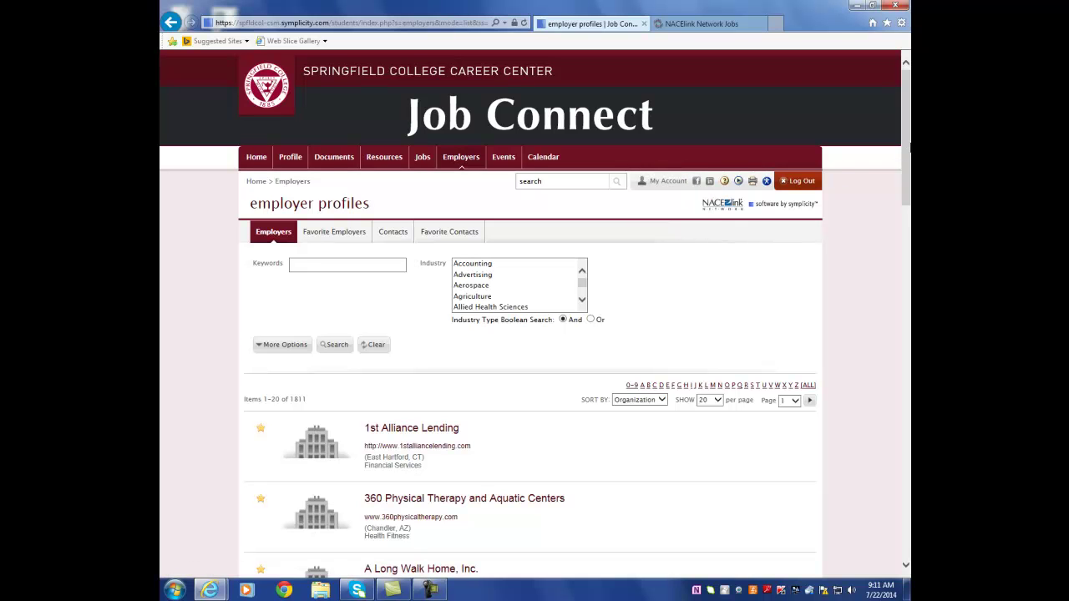
scroll(909, 217, "down", 3)
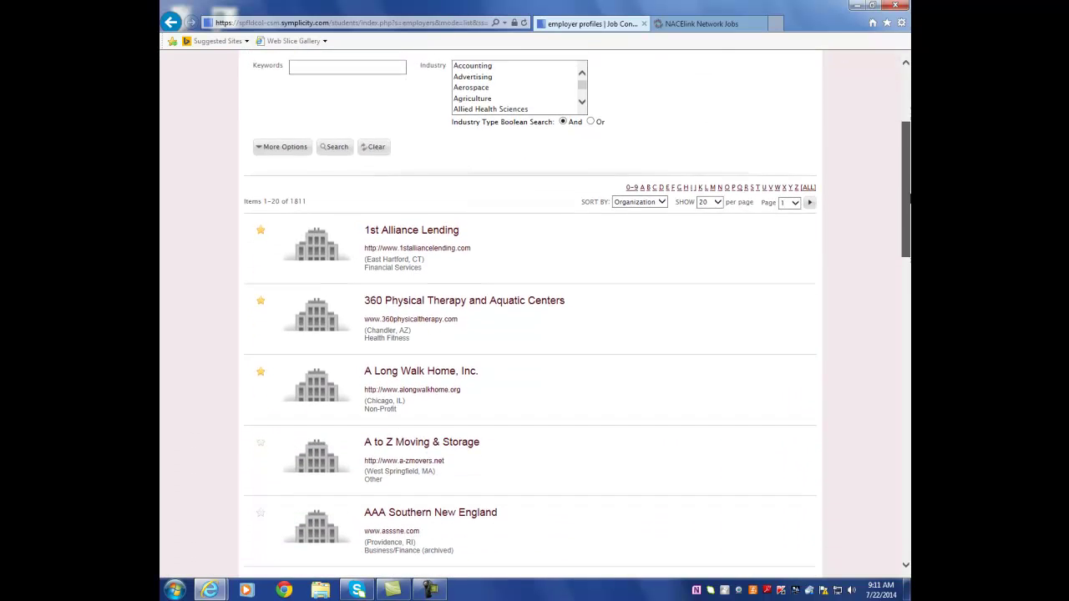
left_click_drag(910, 218, 909, 258)
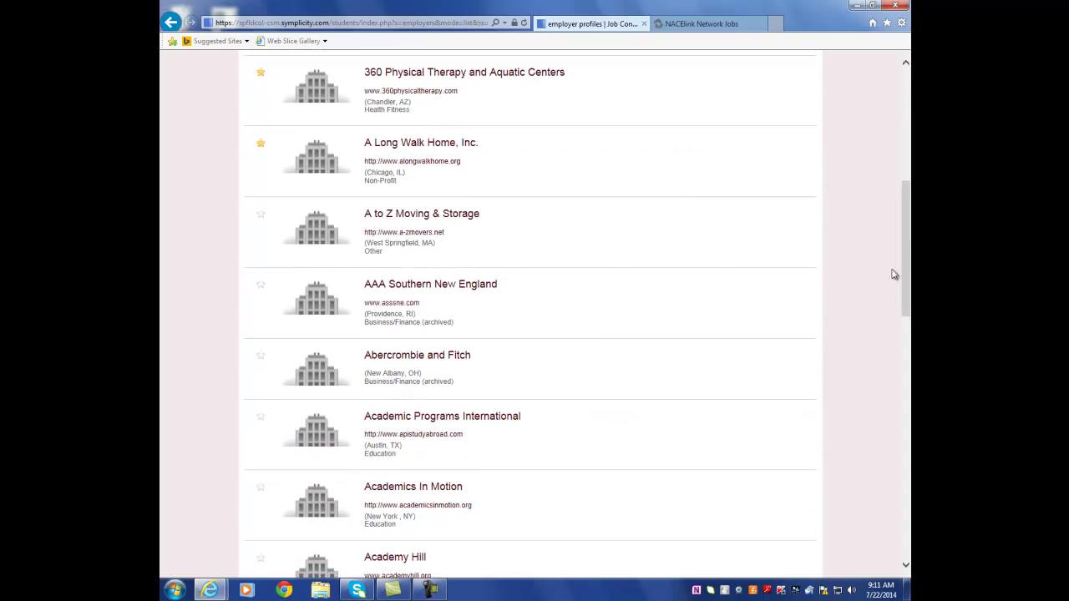
left_click(260, 216)
left_click(261, 285)
left_click(261, 356)
left_click(260, 418)
Step: Open the Favorite Employers list and look through the saved employers
left_click_drag(905, 315, 902, 229)
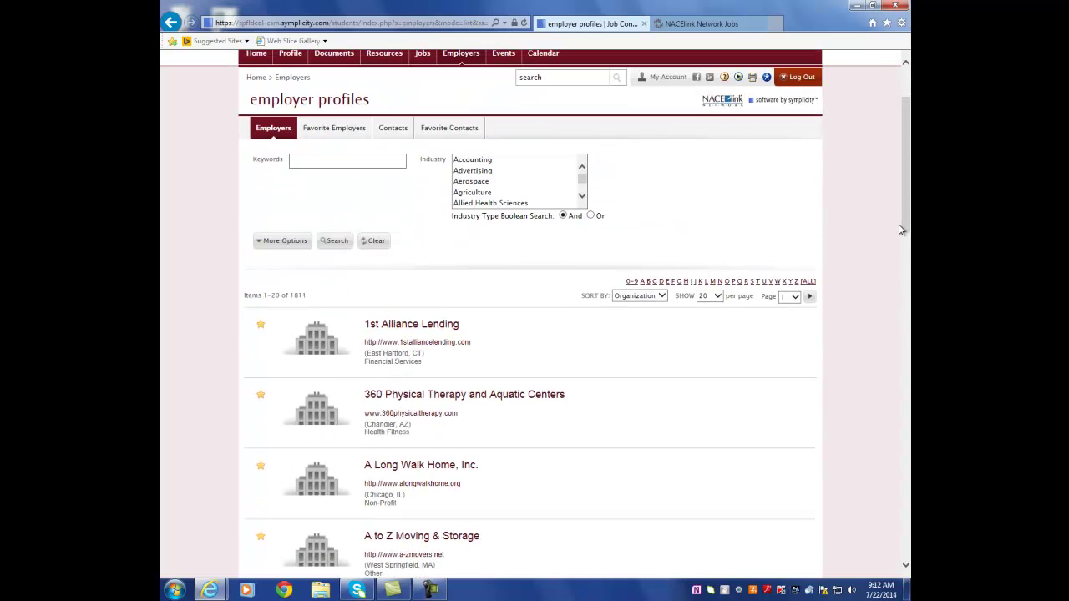
left_click(317, 140)
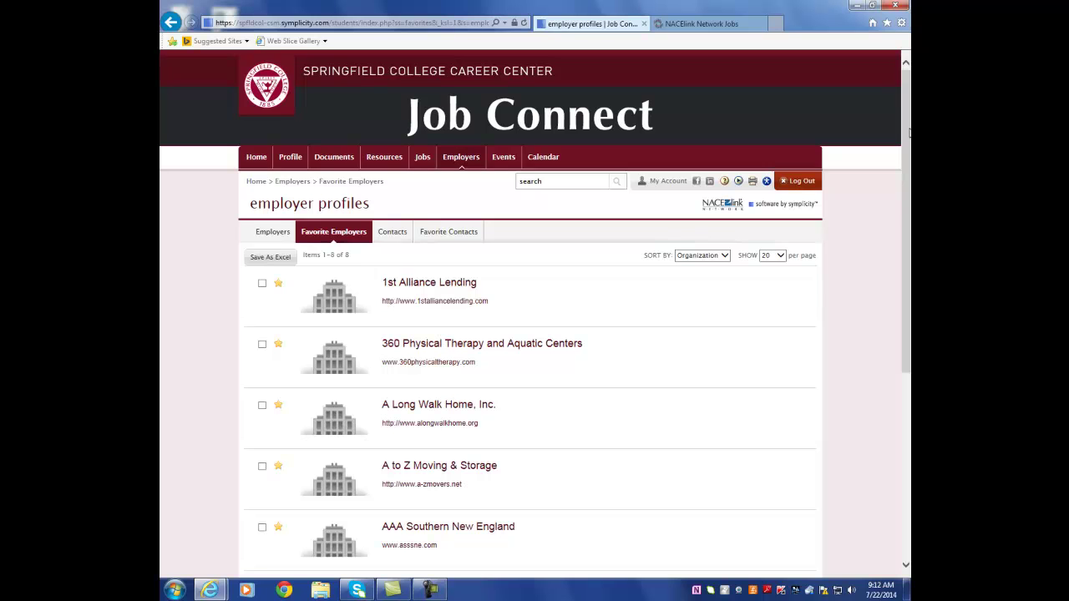
left_click_drag(909, 134, 909, 193)
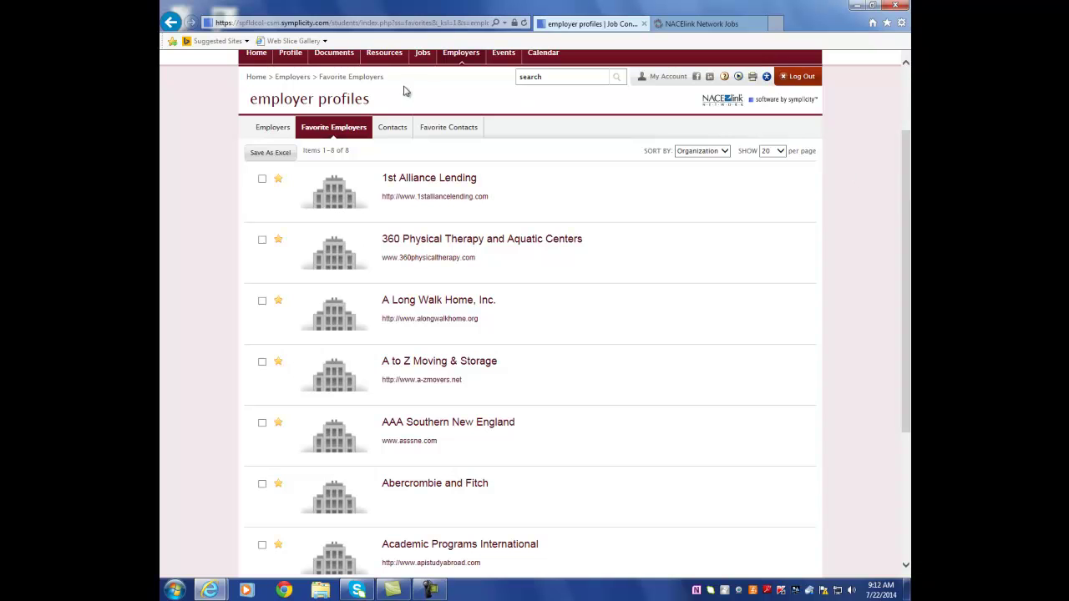
Step: Open the employer Contacts directory, look through its entries and select the Employer search criterion
left_click(390, 130)
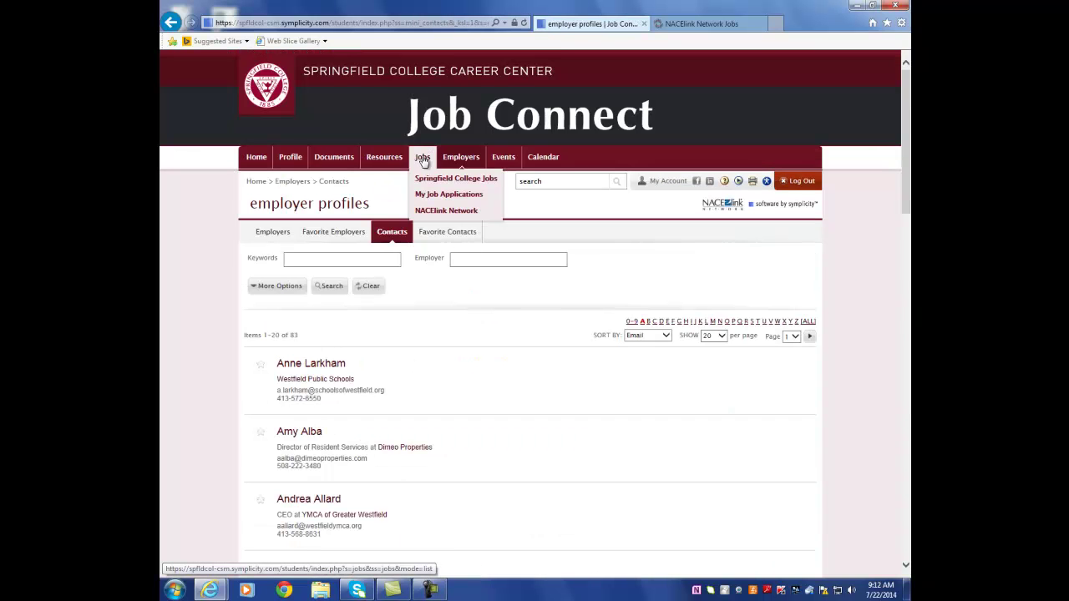
scroll(422, 362, "down", 3)
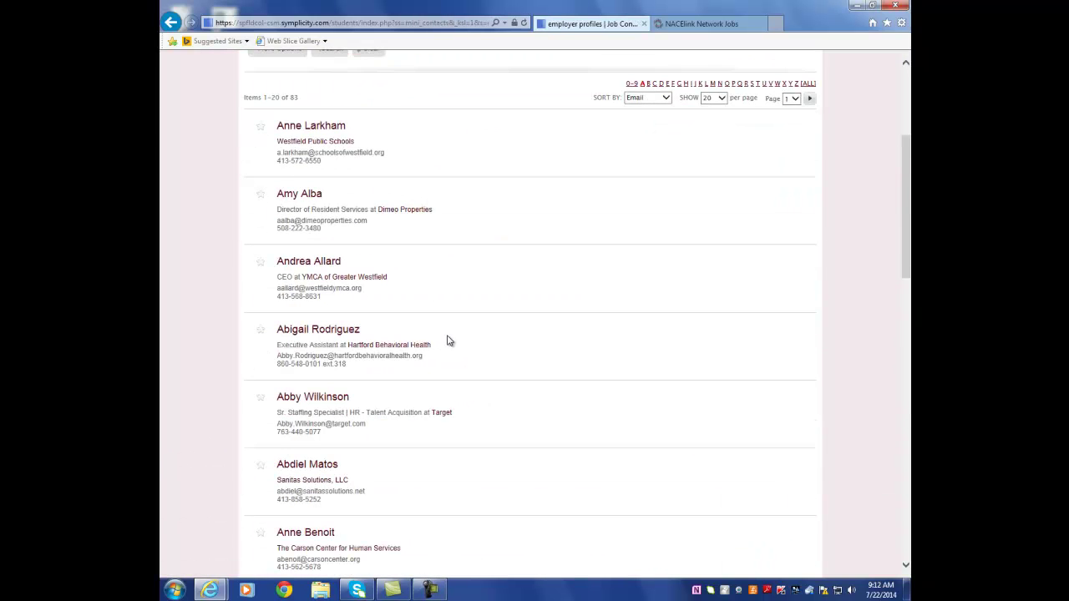
scroll(448, 341, "down", 1)
scroll(452, 338, "up", 4)
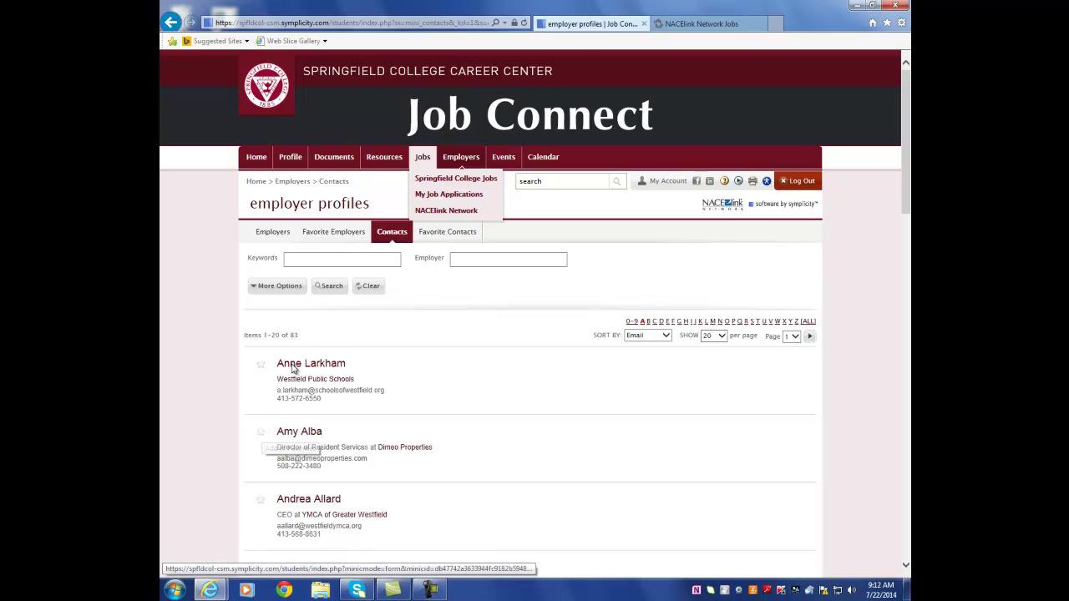
left_click(499, 263)
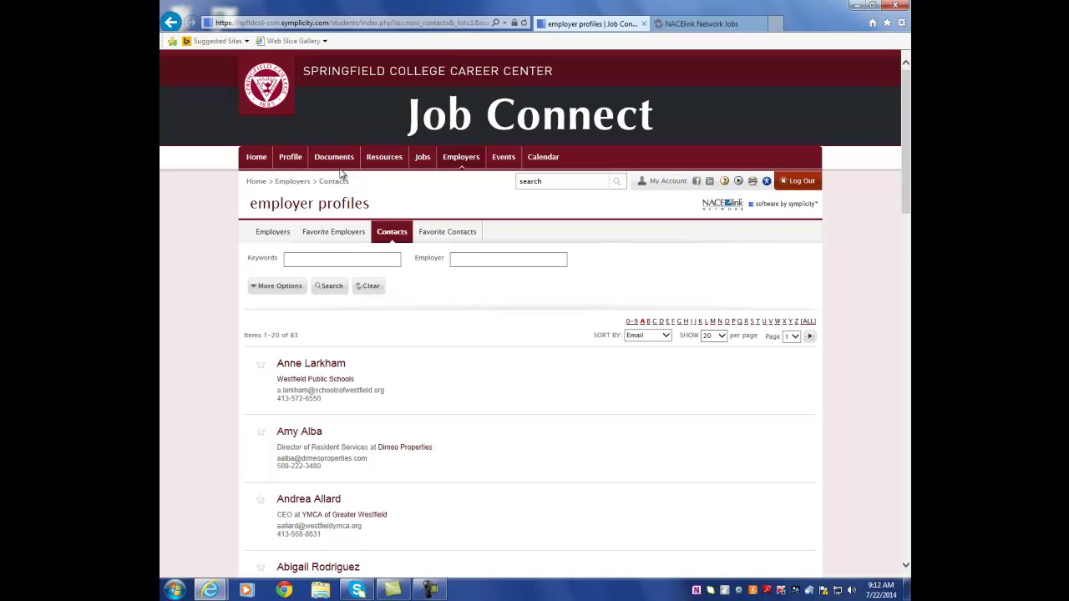
Step: Visit Resources from the home page, return home and open the Document Library from the Shortcuts
left_click(257, 157)
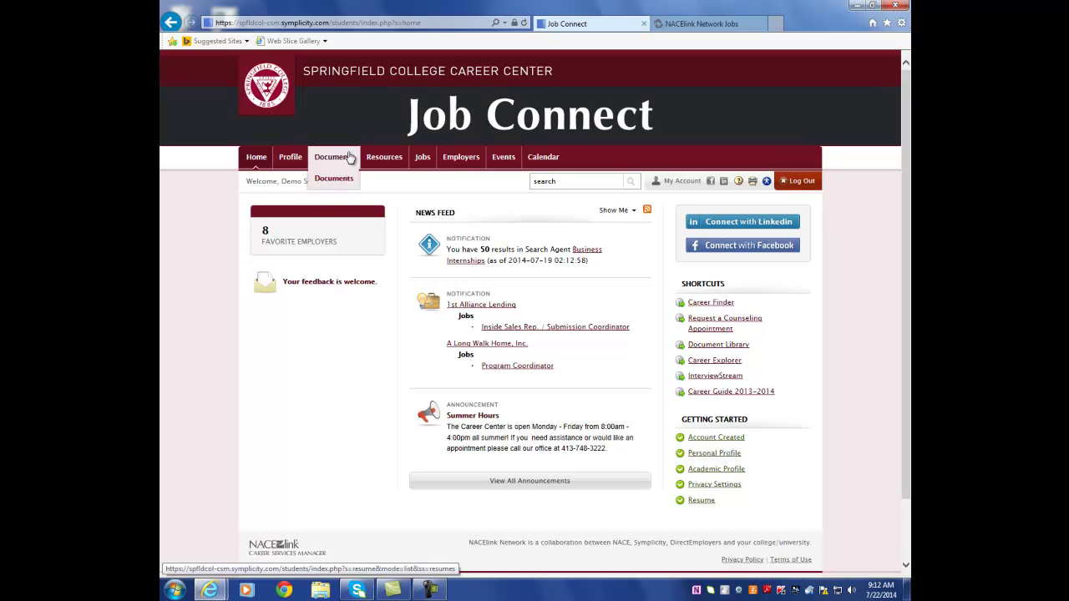
left_click(387, 158)
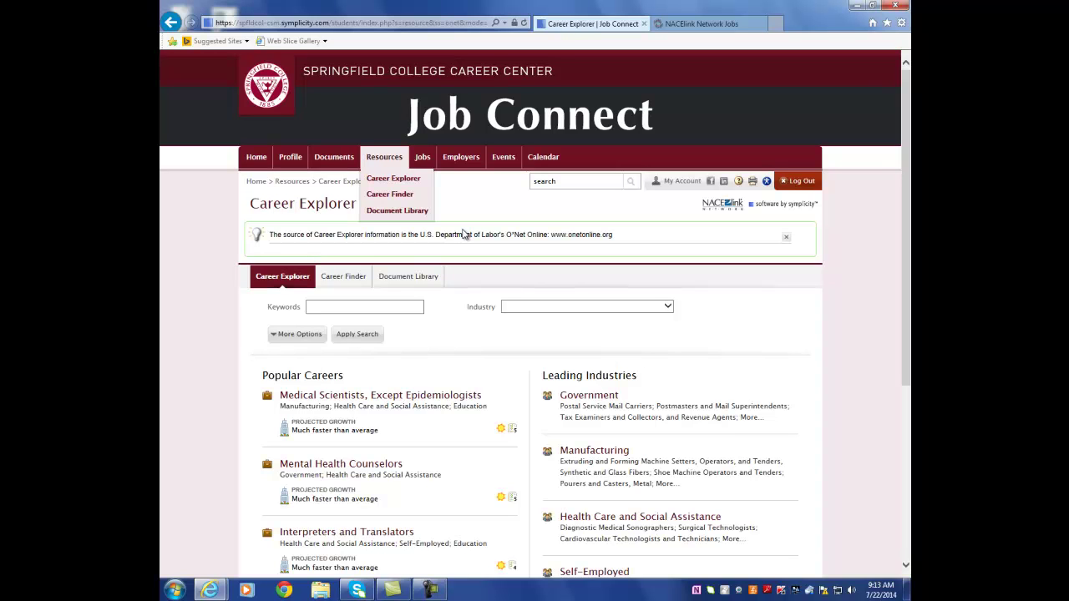
left_click(258, 162)
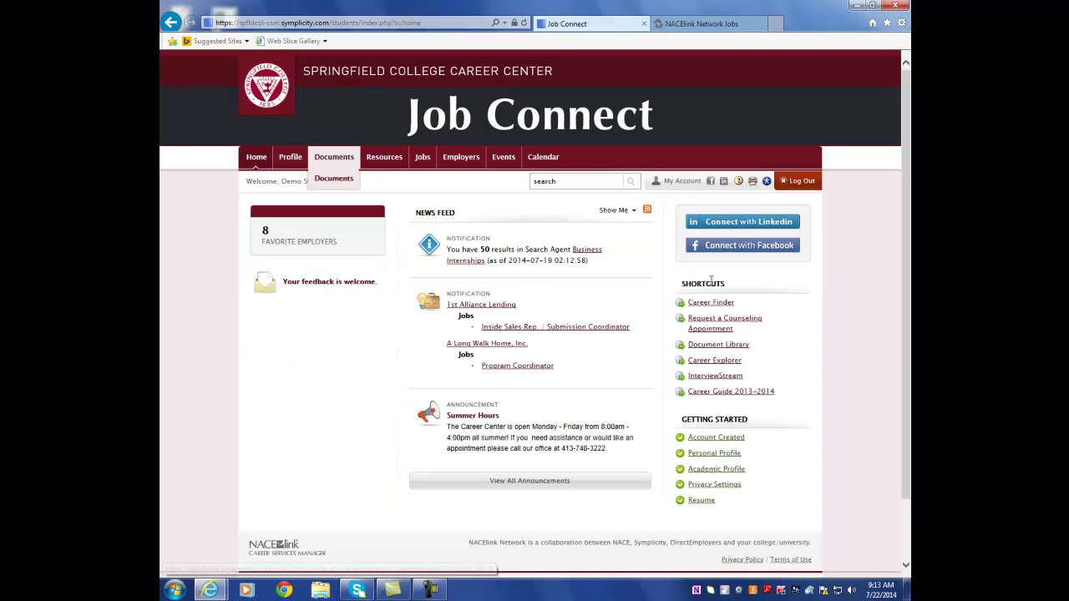
left_click(706, 348)
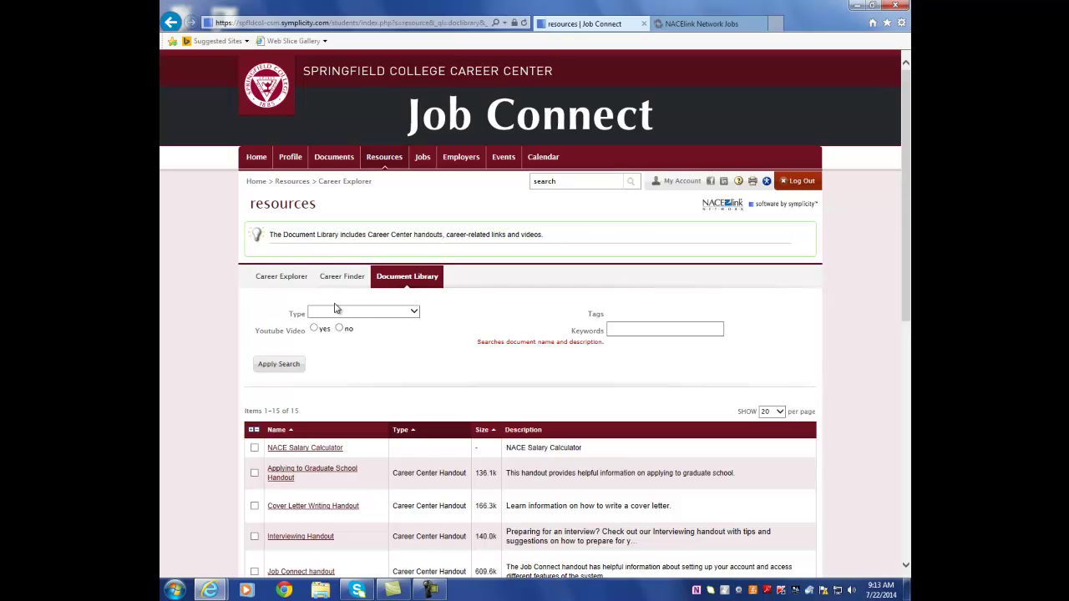
Step: Open Career Explorer, expand its additional search options and look through the popular careers and leading industries
left_click(277, 282)
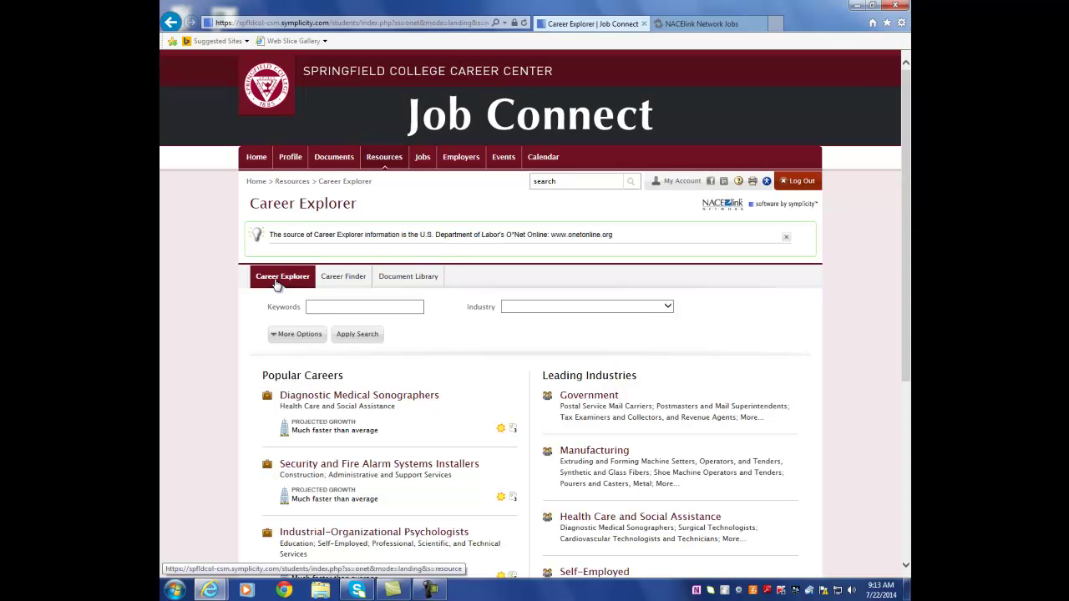
left_click_drag(907, 221, 908, 243)
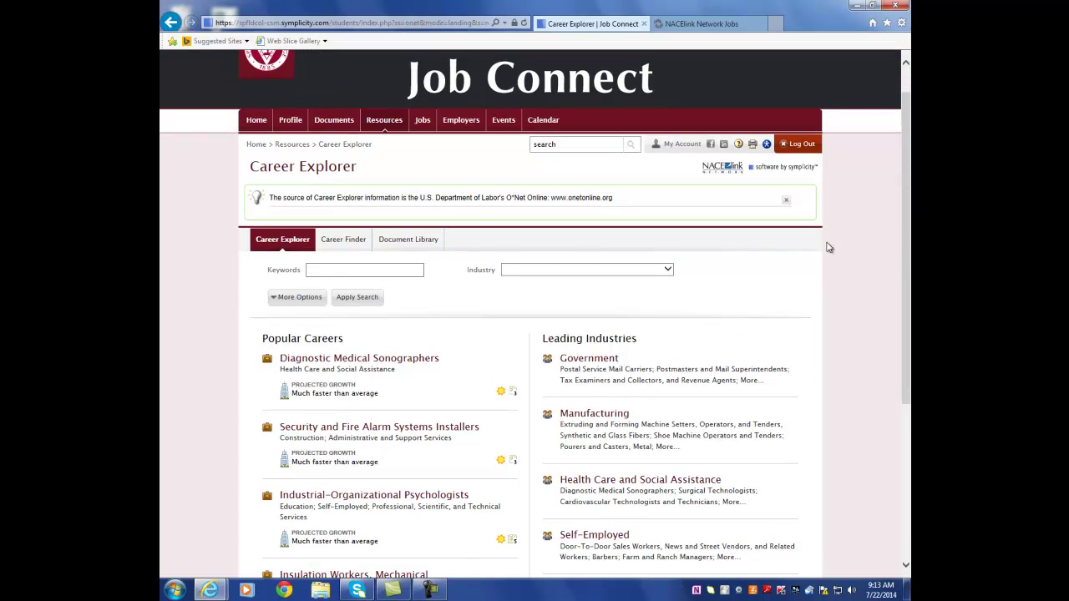
left_click(294, 299)
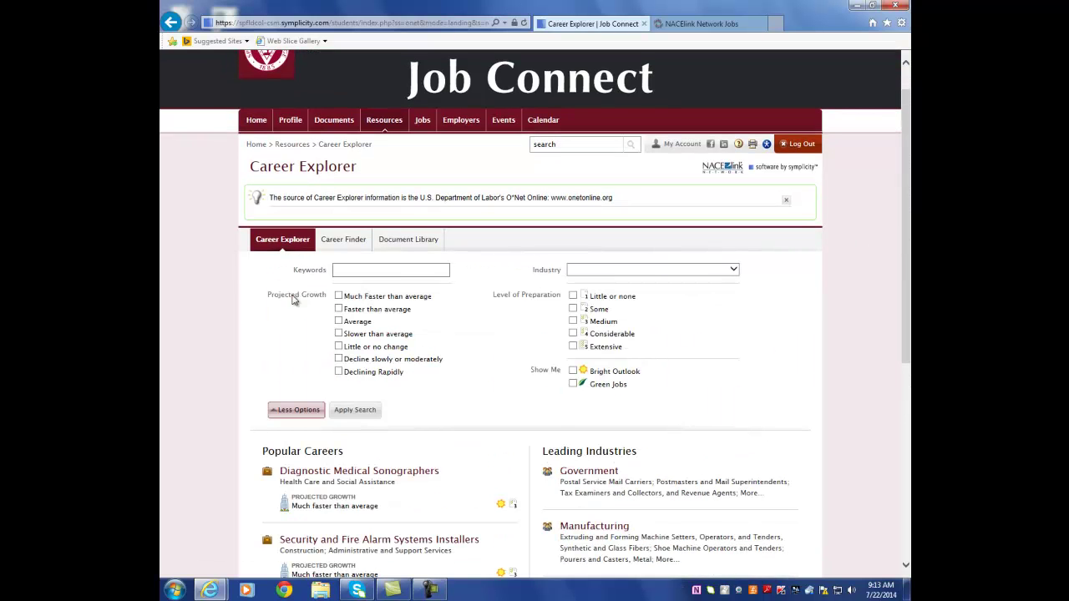
left_click_drag(905, 282, 905, 319)
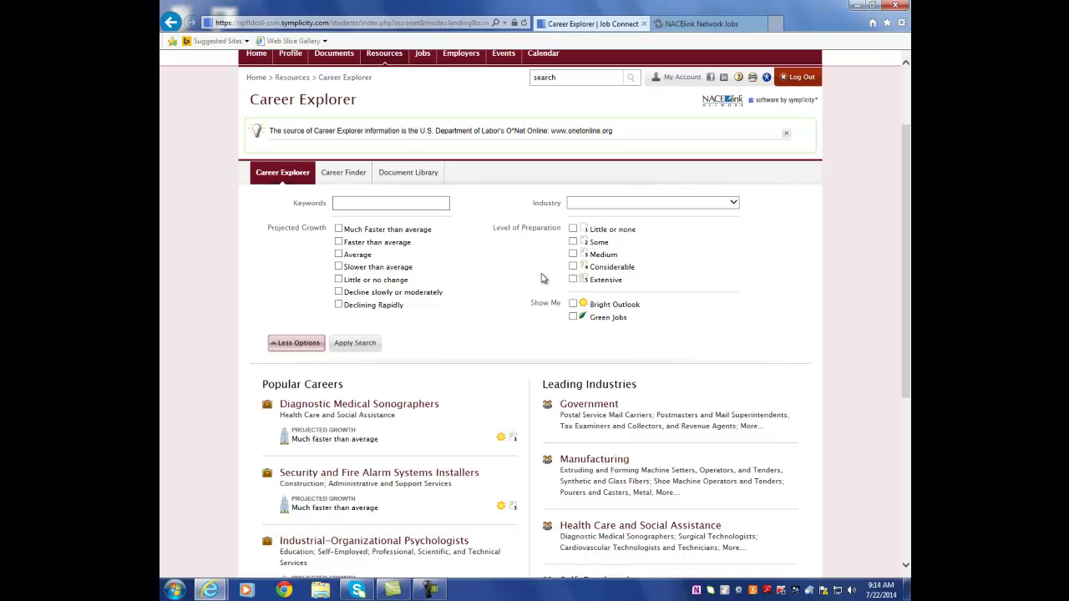
left_click_drag(906, 244, 902, 303)
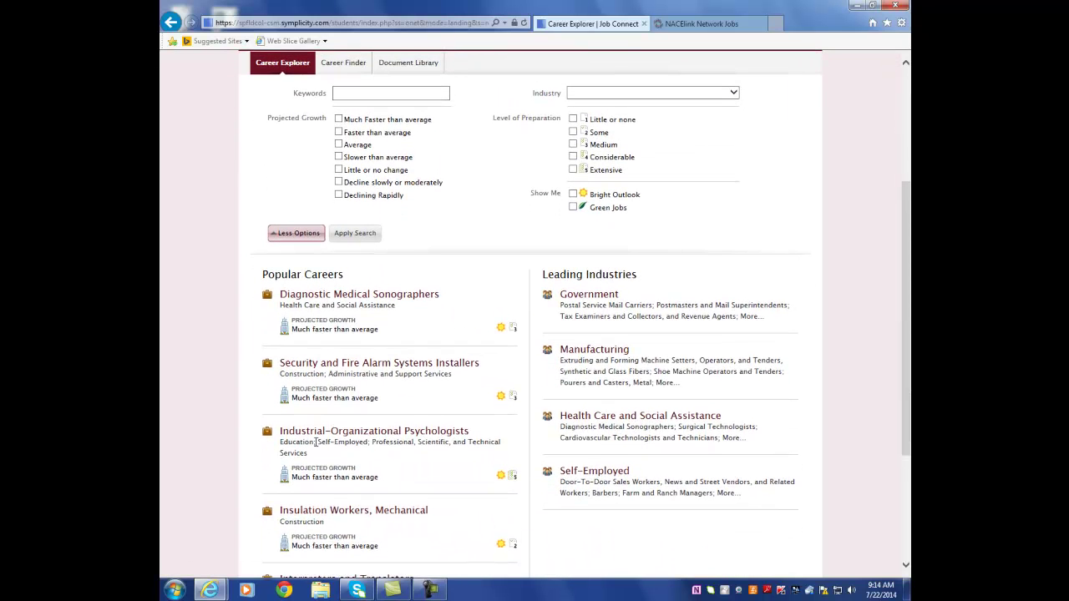
Step: Open the Industrial-Organizational Psychologists career profile, read through it and return to the main Resources page
left_click(391, 436)
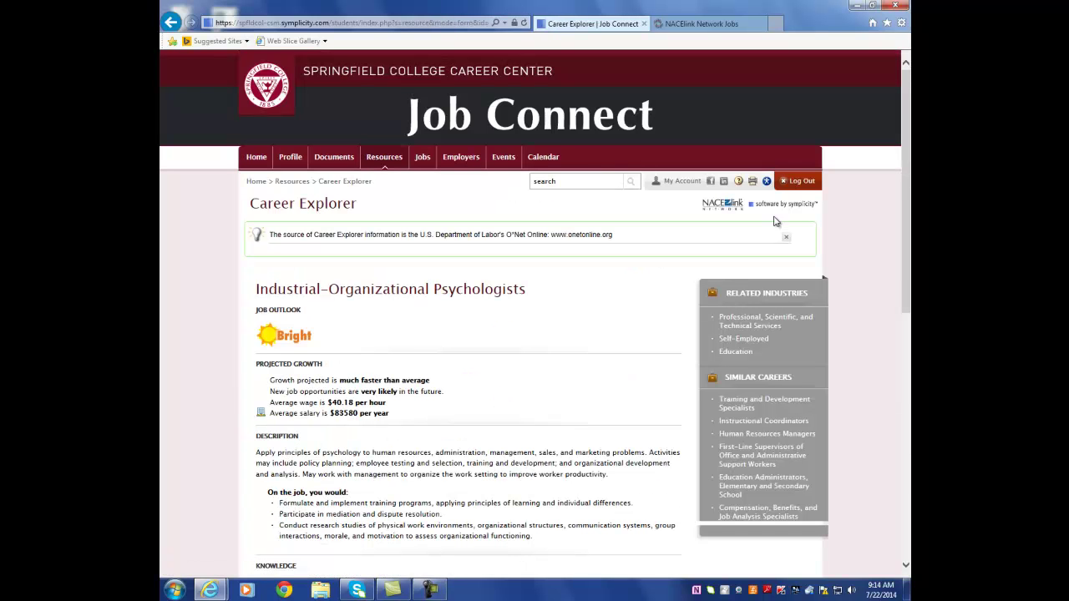
left_click_drag(908, 166, 907, 343)
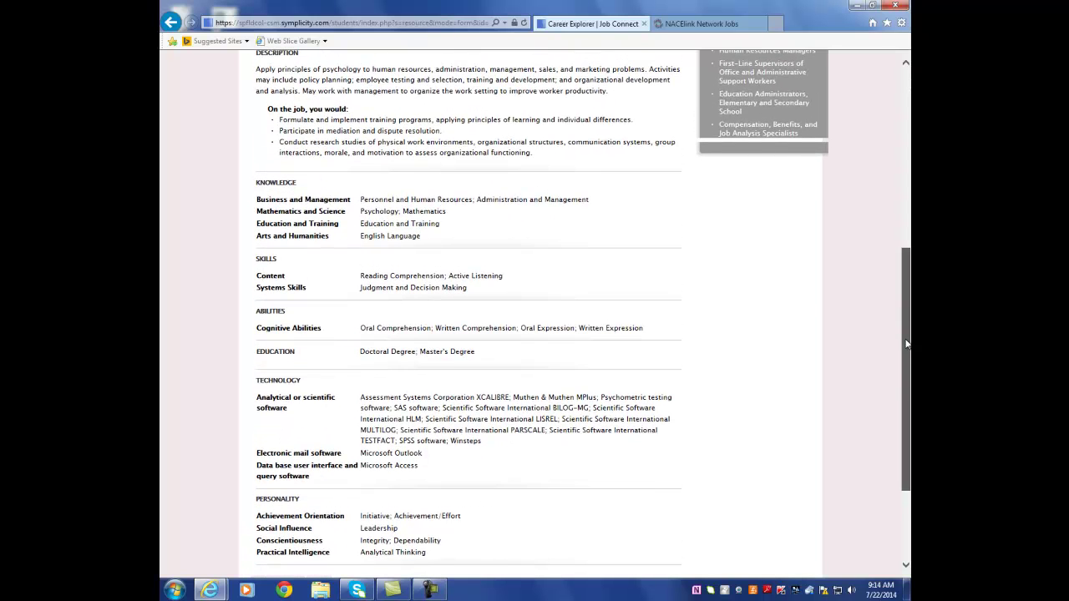
left_click_drag(906, 343, 909, 216)
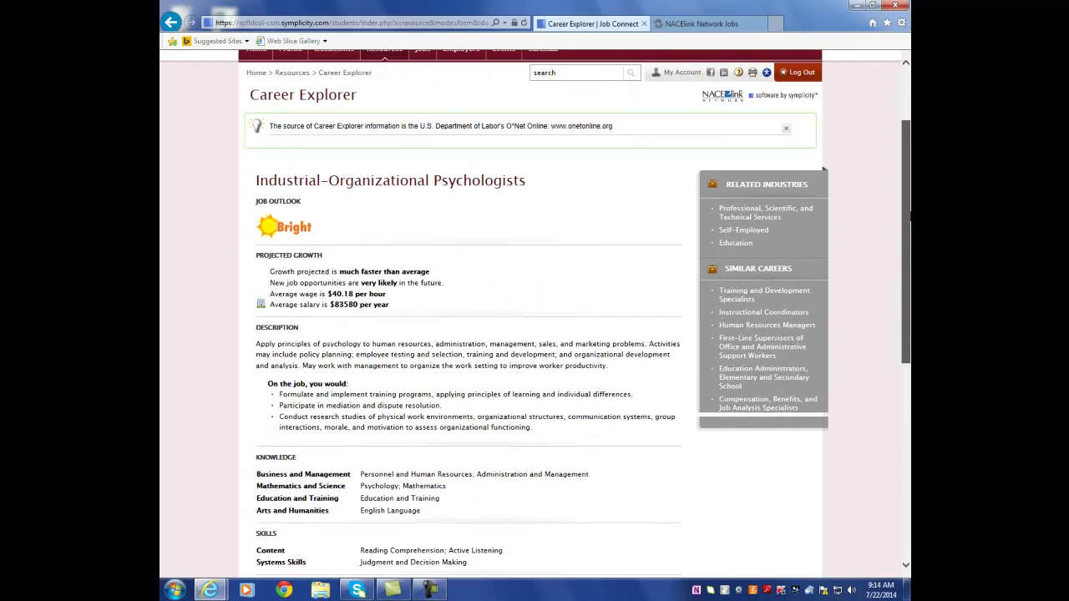
left_click_drag(908, 216, 908, 192)
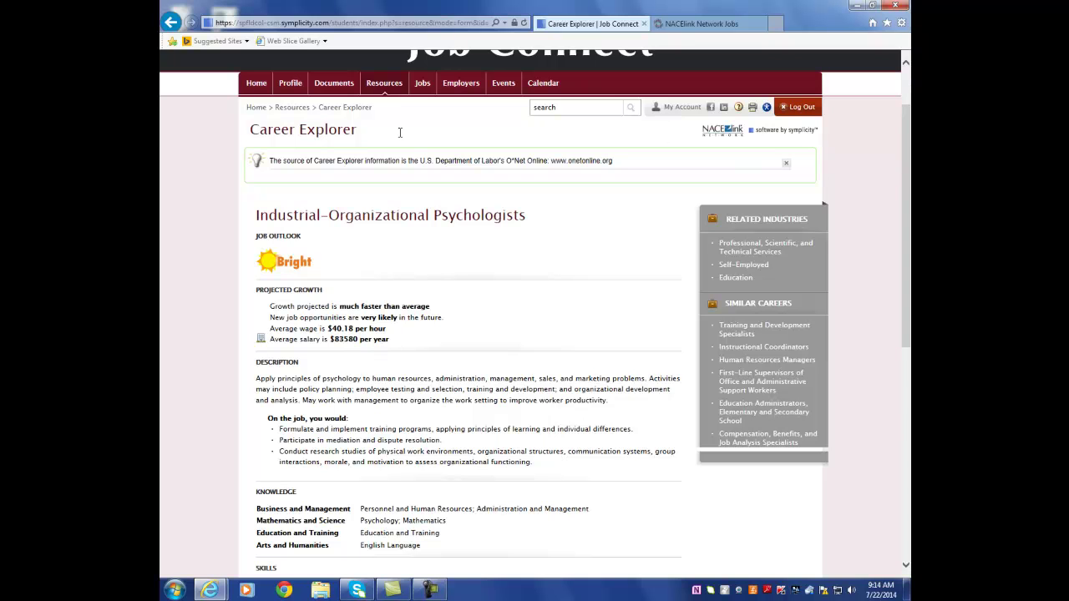
left_click(288, 108)
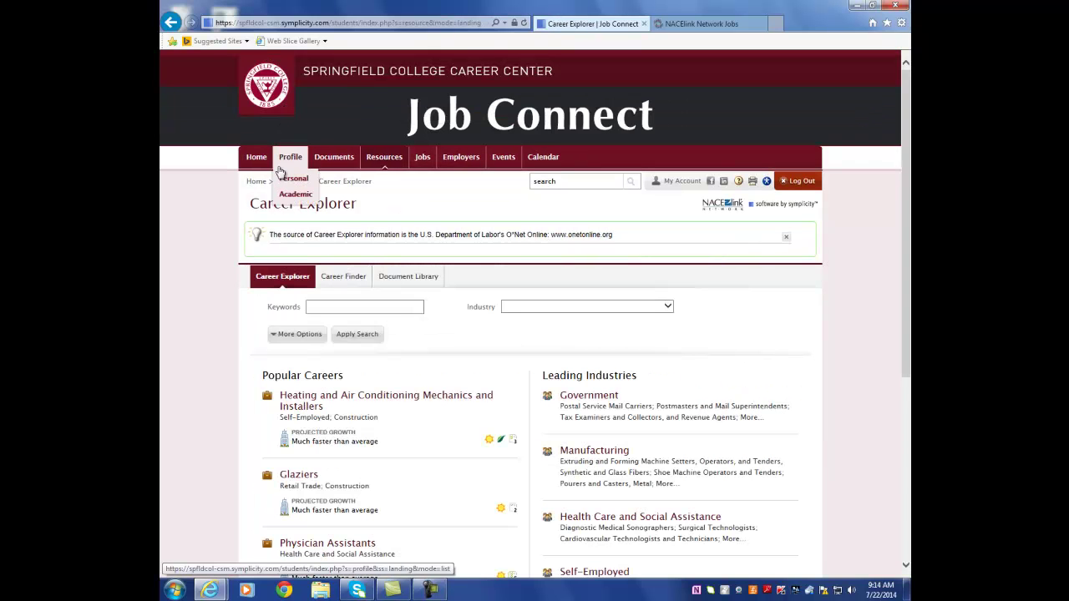
Step: Open Career Finder and start a new profiler to show the interest questionnaire
left_click(323, 279)
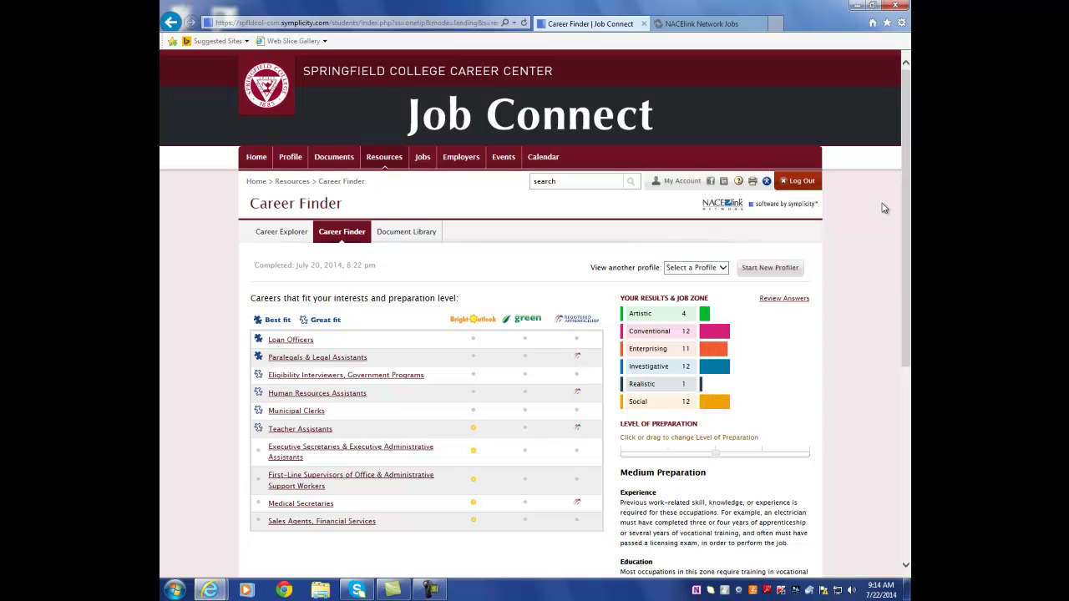
left_click(764, 269)
scroll(909, 185, "down", 1)
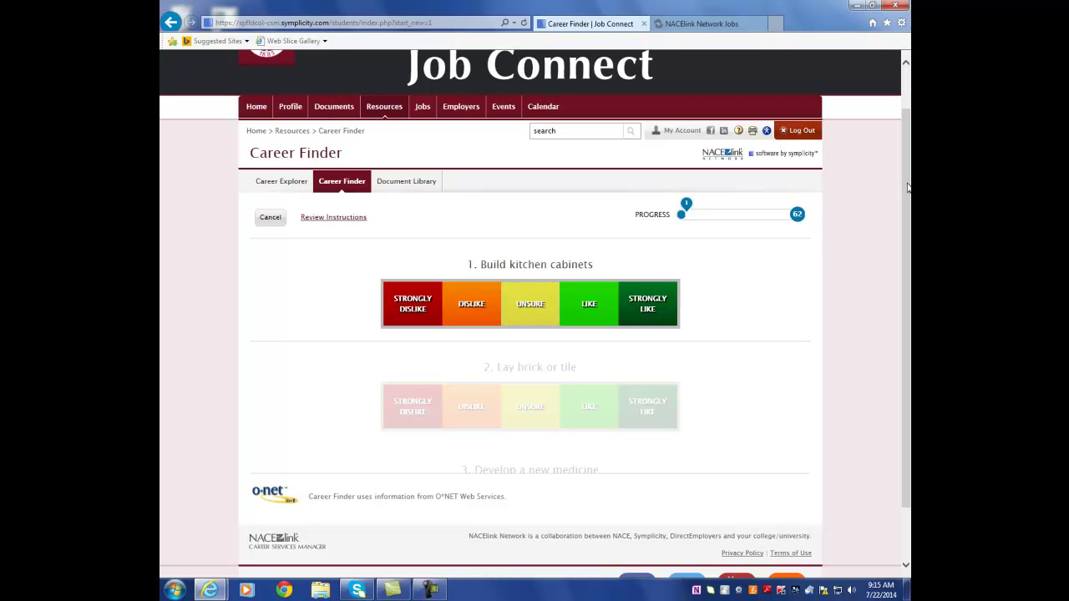
Step: Open the Document Library and look through the listed Career Center handouts and videos
left_click(402, 186)
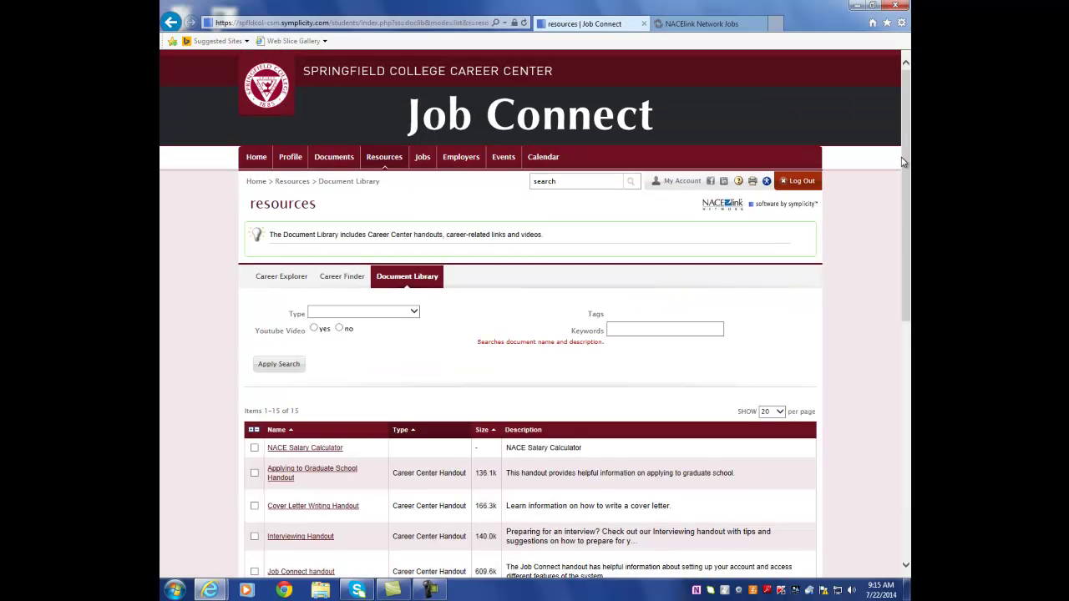
scroll(903, 163, "down", 2)
left_click_drag(903, 165, 898, 212)
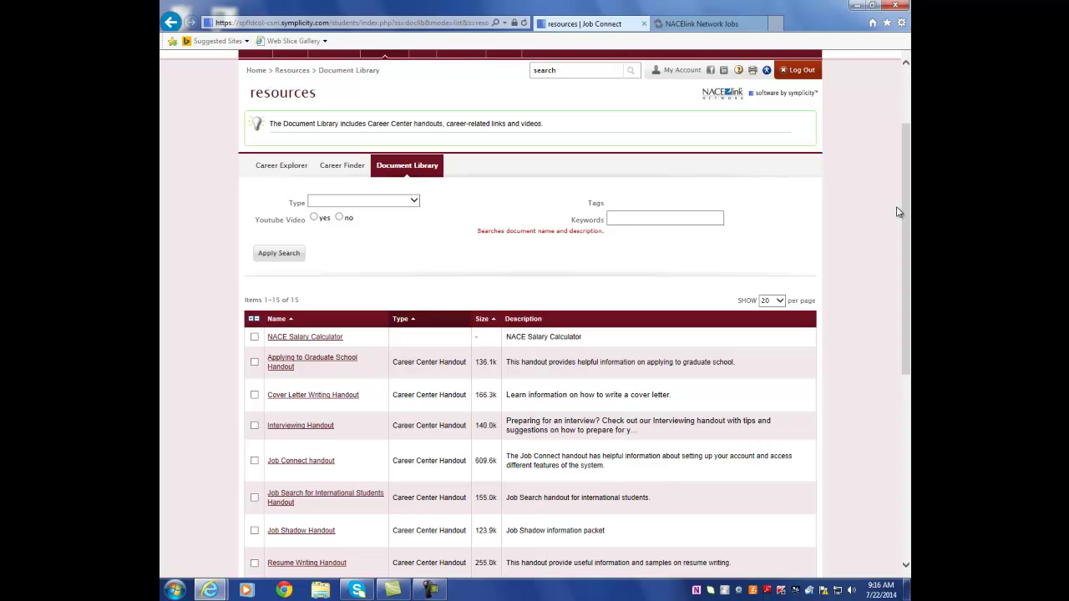
left_click_drag(905, 212, 900, 266)
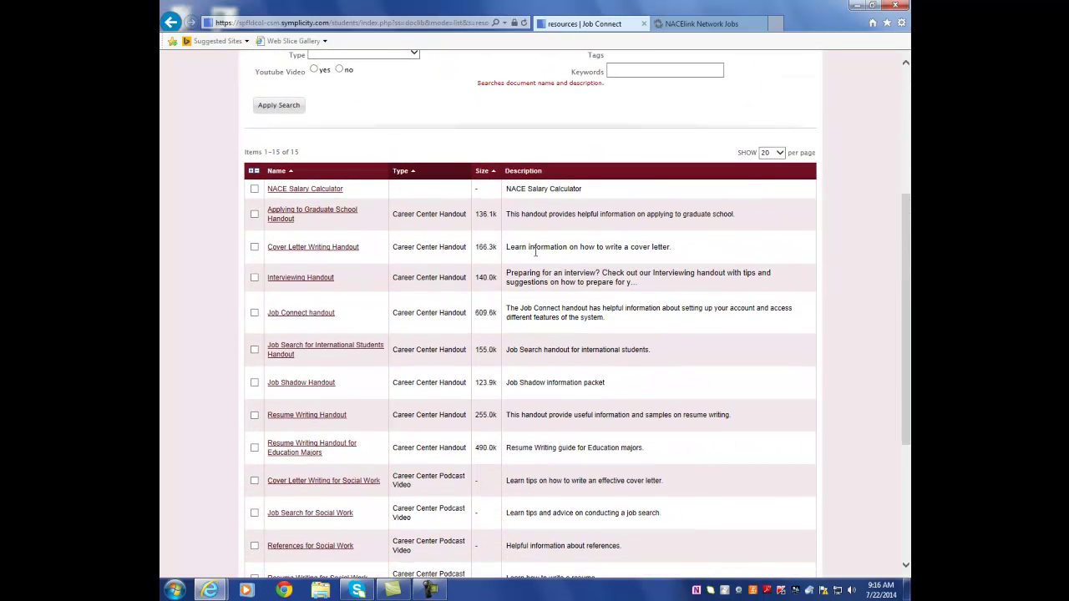
Step: Open the Applying to Graduate School Handout, skim its pages and return to the Document Library
left_click(291, 217)
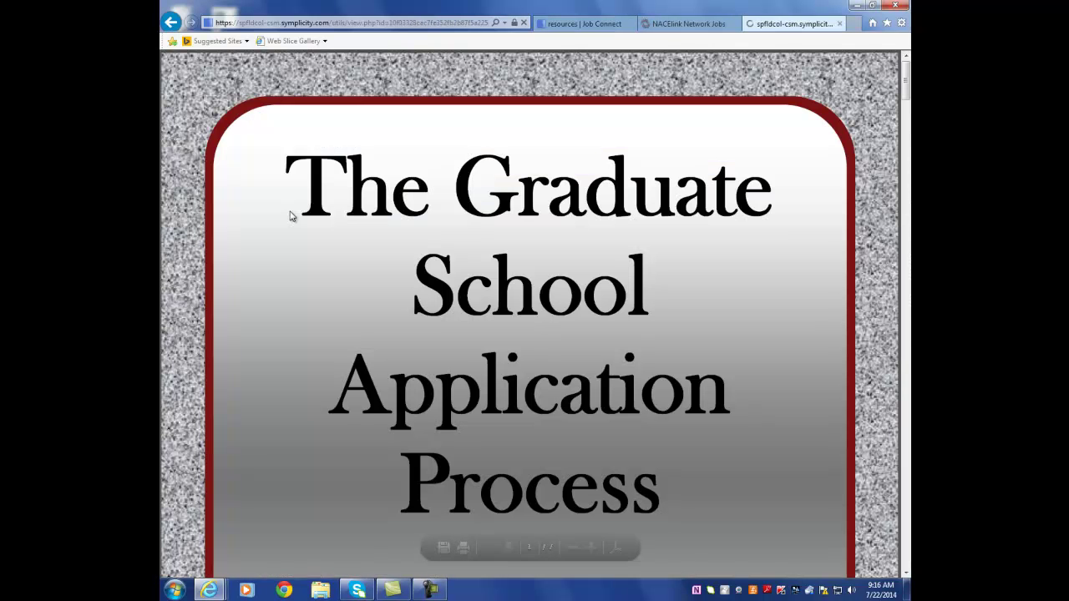
left_click_drag(906, 85, 906, 302)
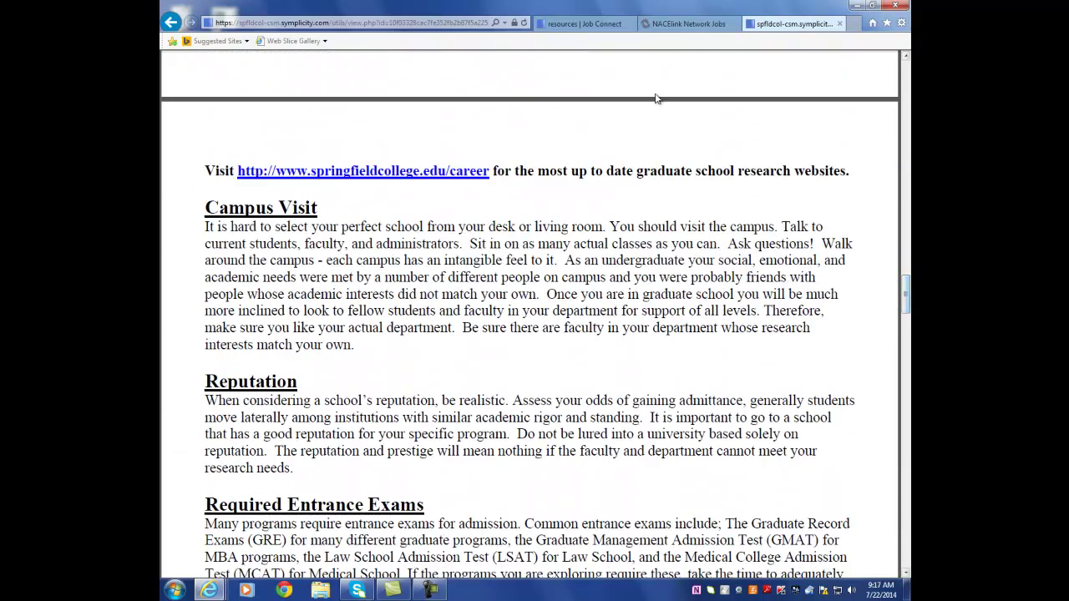
left_click(583, 26)
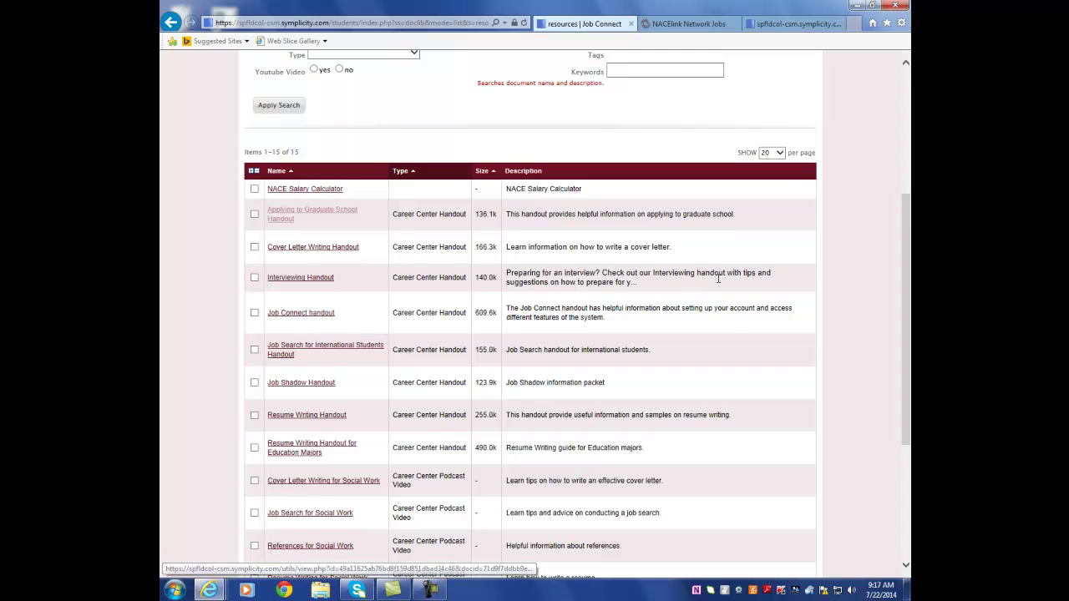
Step: Look through the rest of the Document Library and open the Career Guide 2013-2014
left_click_drag(906, 221, 909, 243)
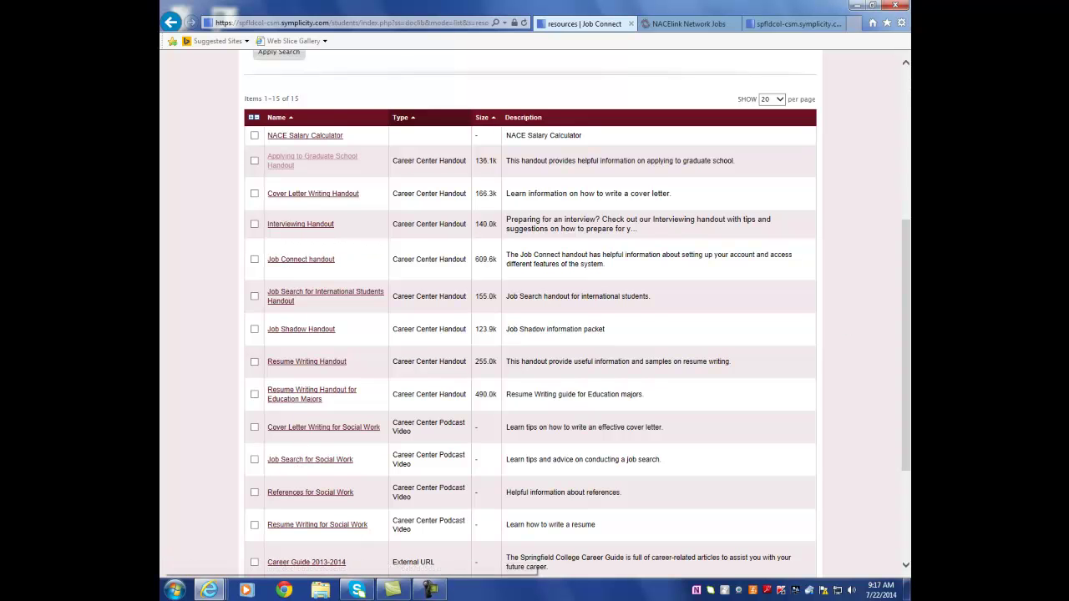
left_click_drag(907, 280, 907, 322)
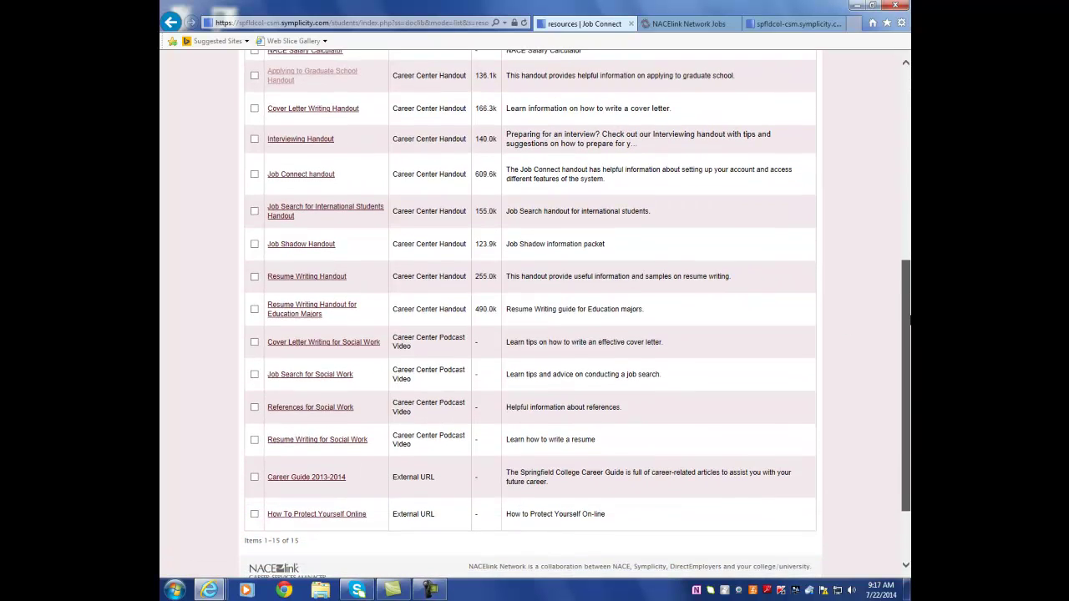
left_click(294, 480)
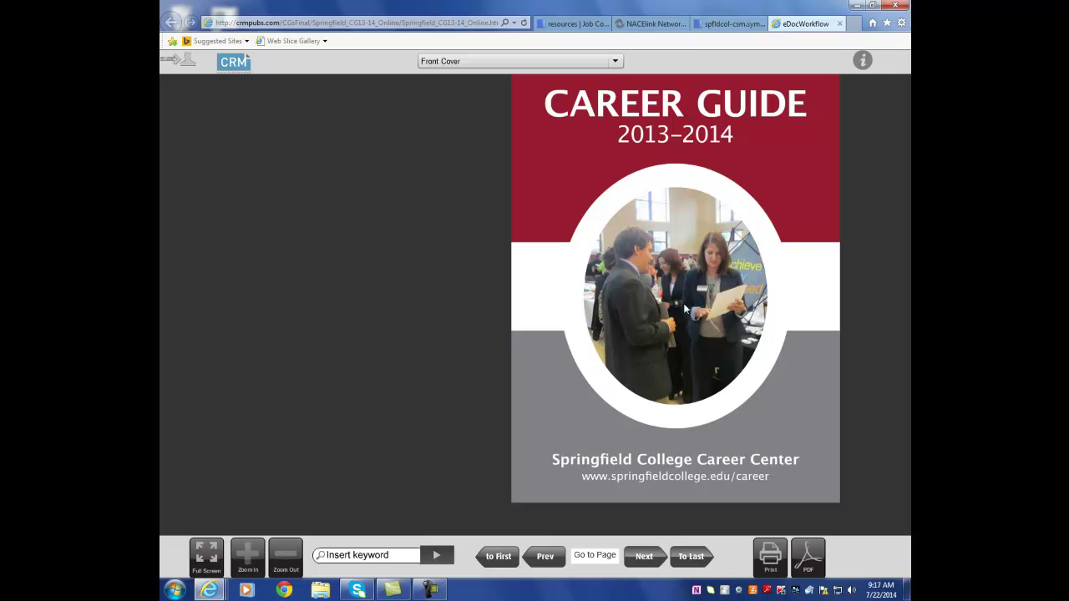
Step: Page forward through the Career Guide 2013-2014 from the front cover to the job search article on going offline
left_click(646, 565)
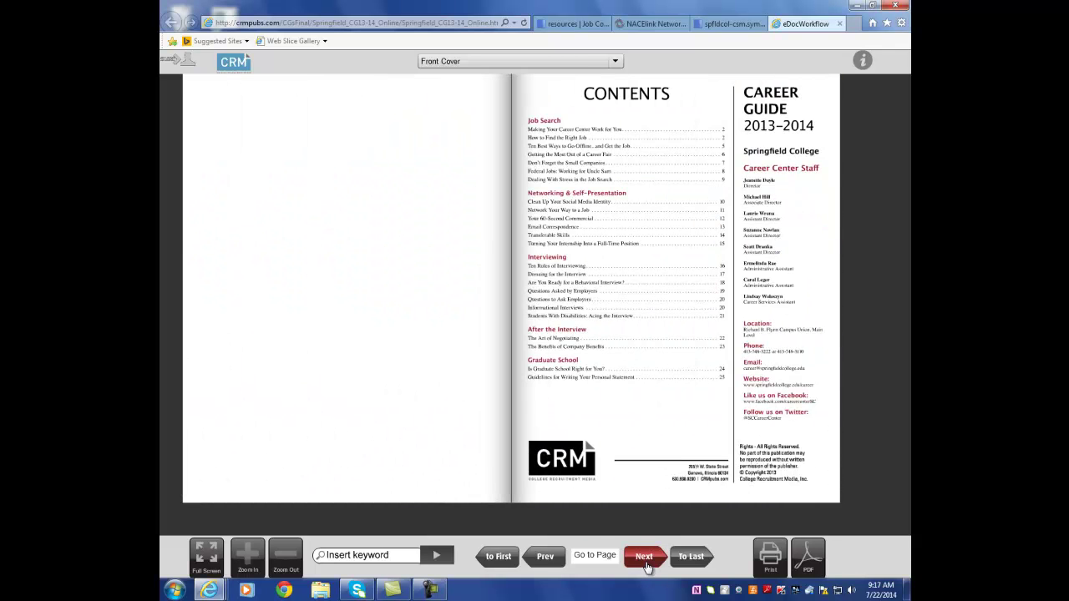
left_click(644, 557)
left_click(645, 566)
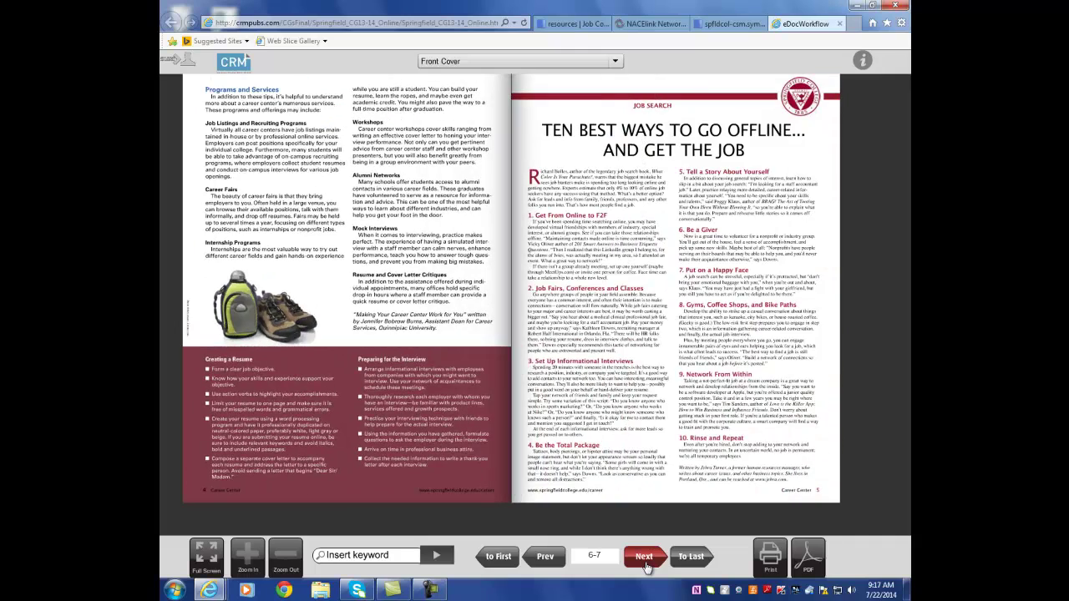
Step: Return to the Document Library in Job Connect and log out of the account
left_click(553, 23)
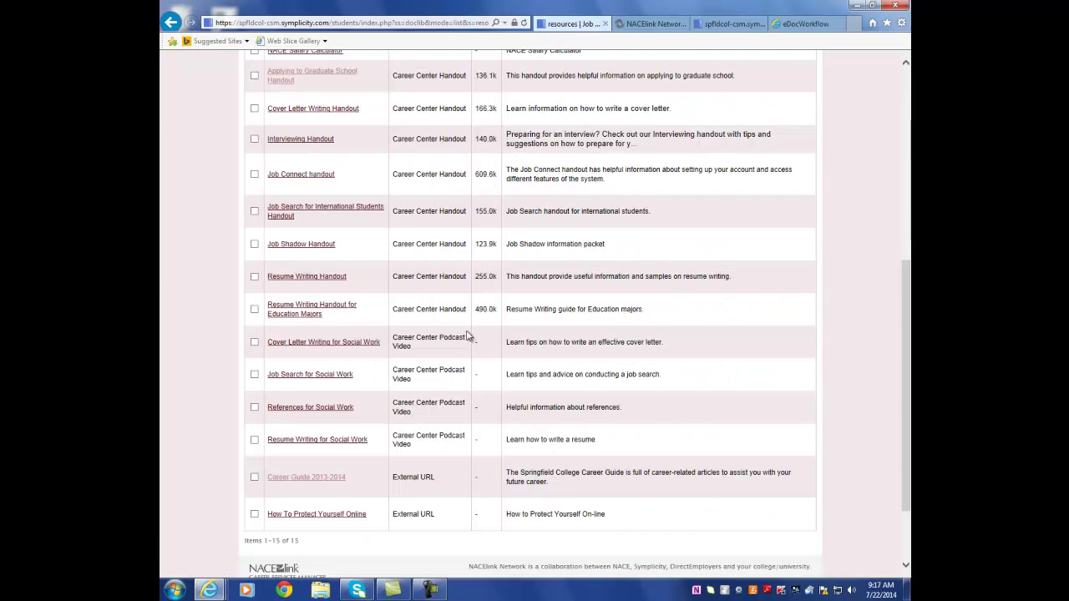
scroll(837, 335, "up", 2)
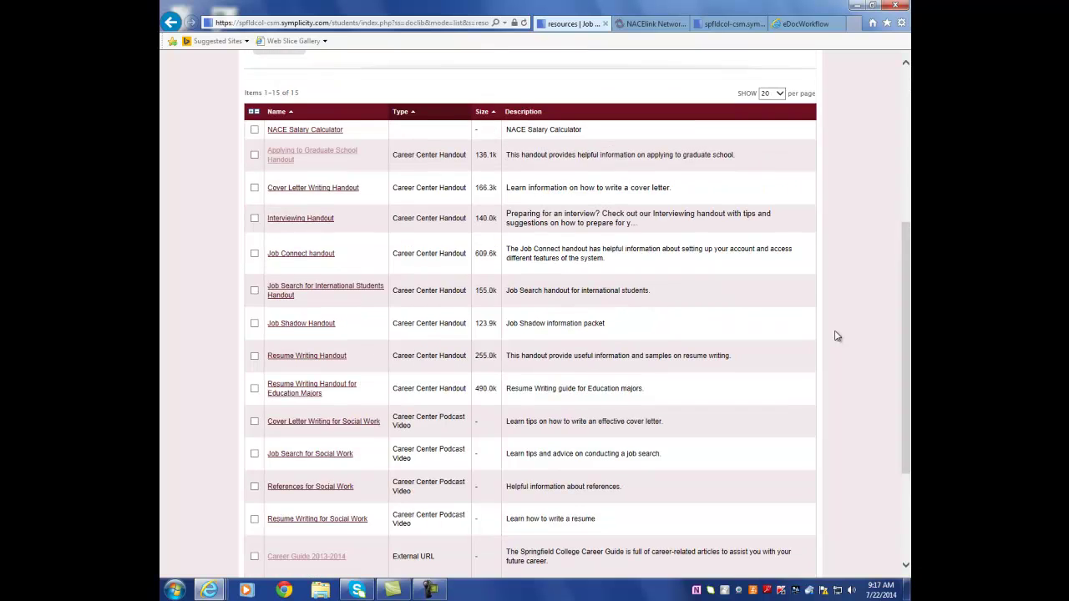
scroll(838, 335, "up", 8)
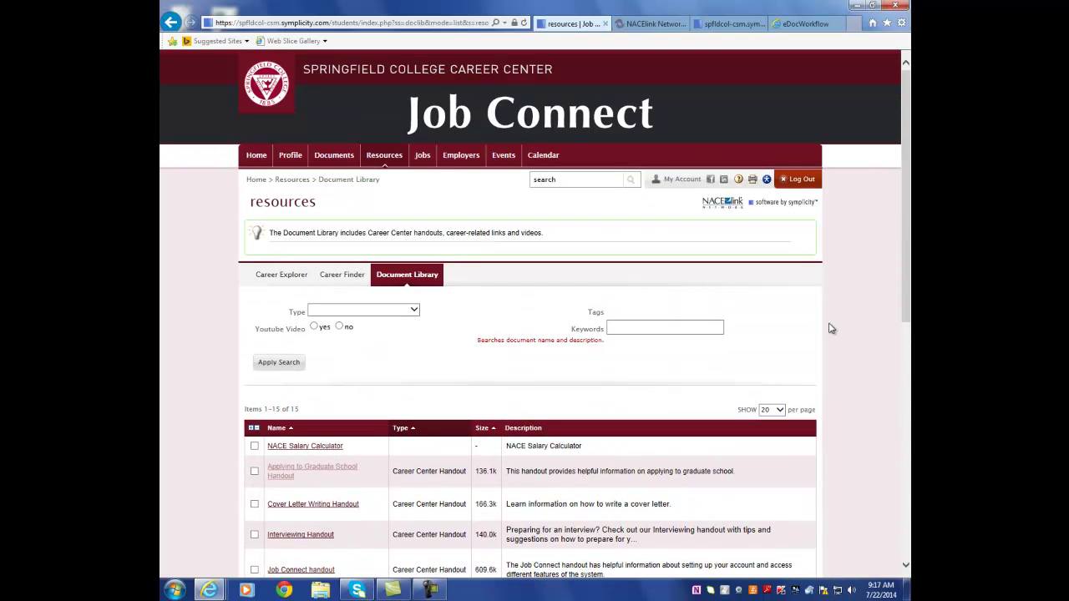
left_click(795, 183)
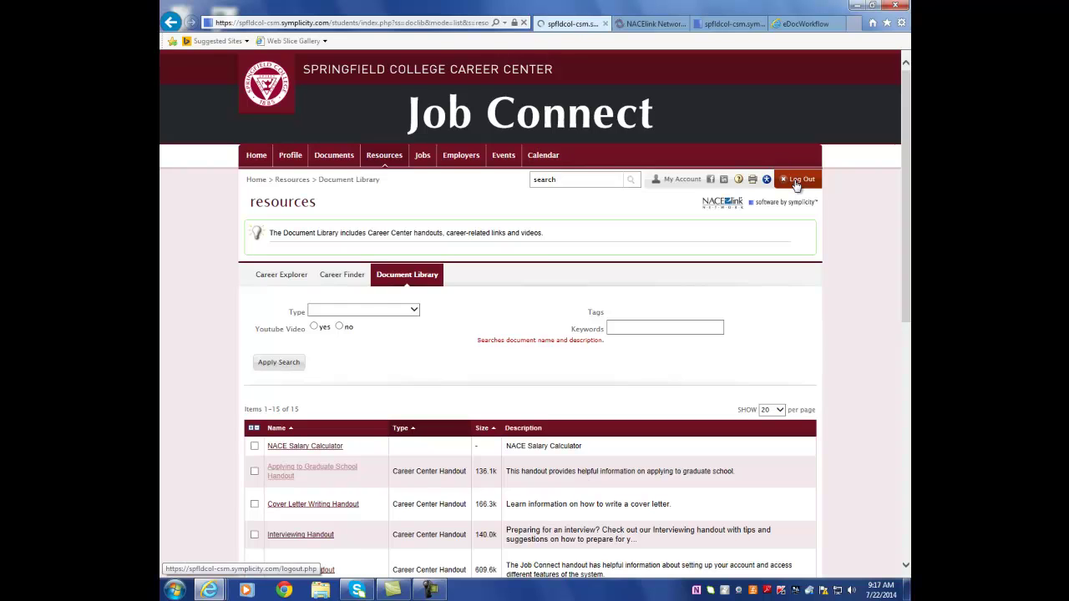